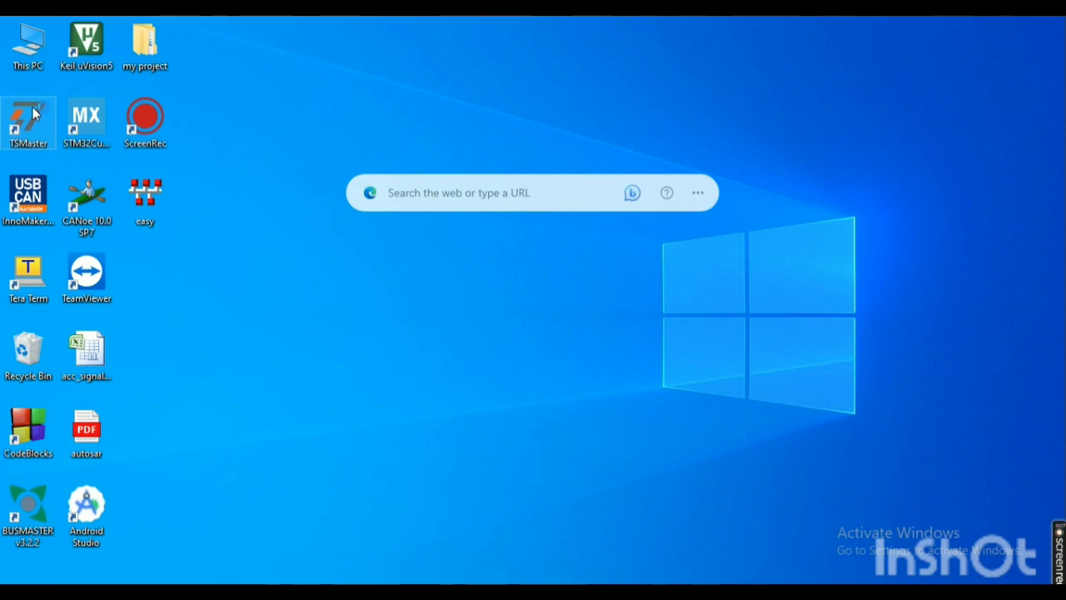
Step: Launch TSMaster and create a new Bus Analysis project for CAN Bus Measurement in the temporary directory, with its window maximized
{"action": "double_click", "coordinate": [33, 107]}
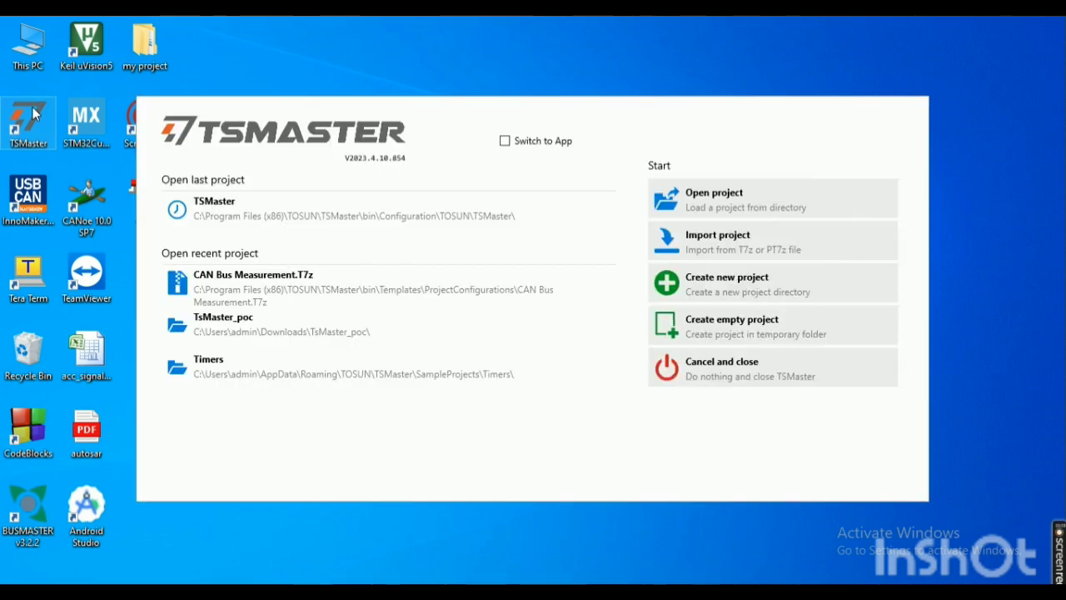
{"action": "left_click", "coordinate": [698, 299]}
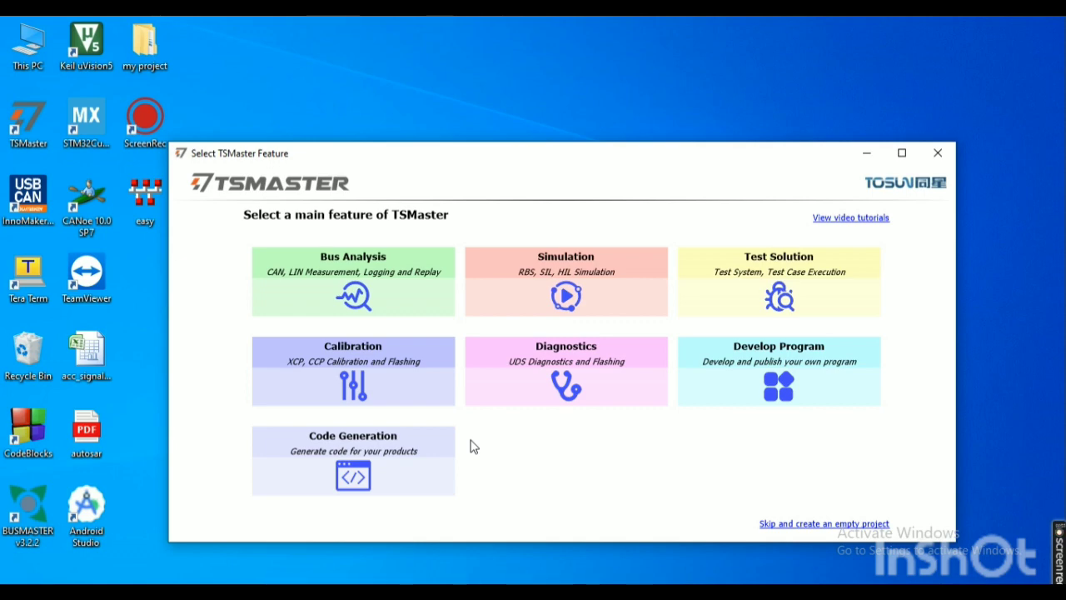
{"action": "left_click", "coordinate": [339, 303]}
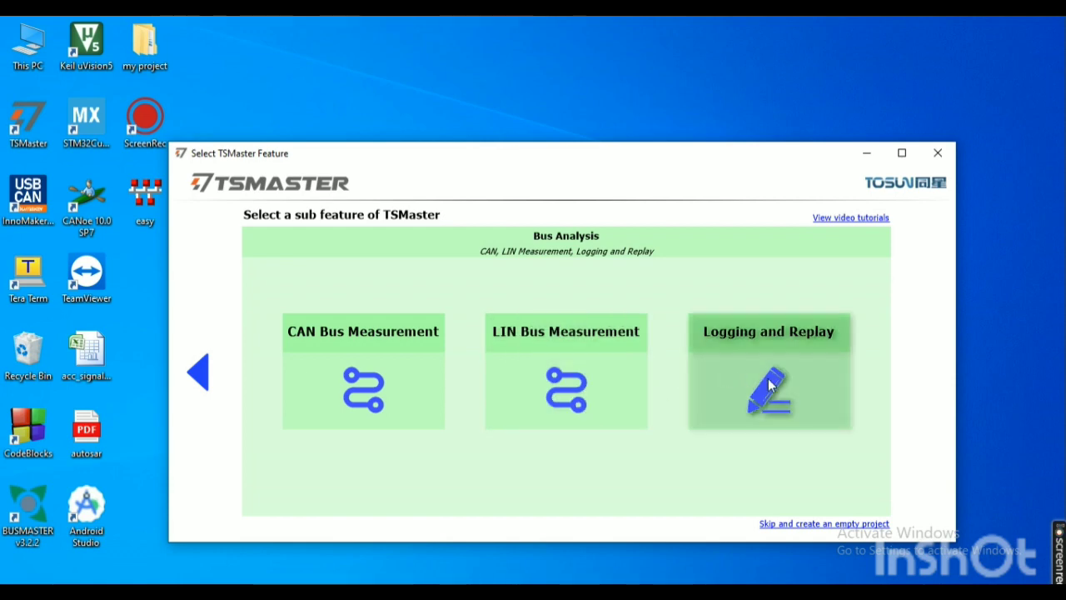
{"action": "left_click", "coordinate": [393, 354]}
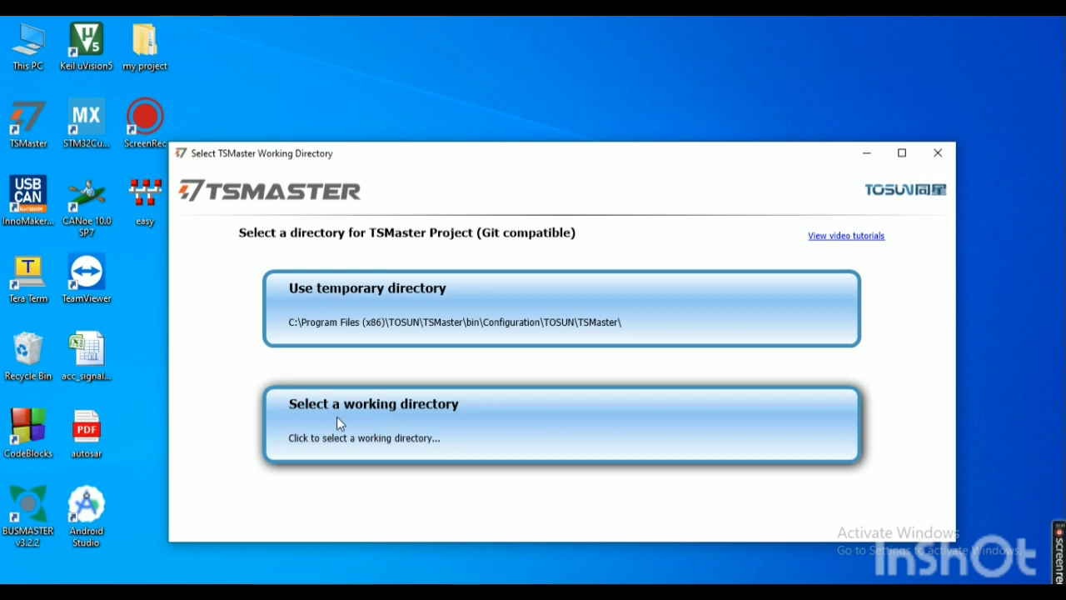
{"action": "left_click", "coordinate": [499, 306]}
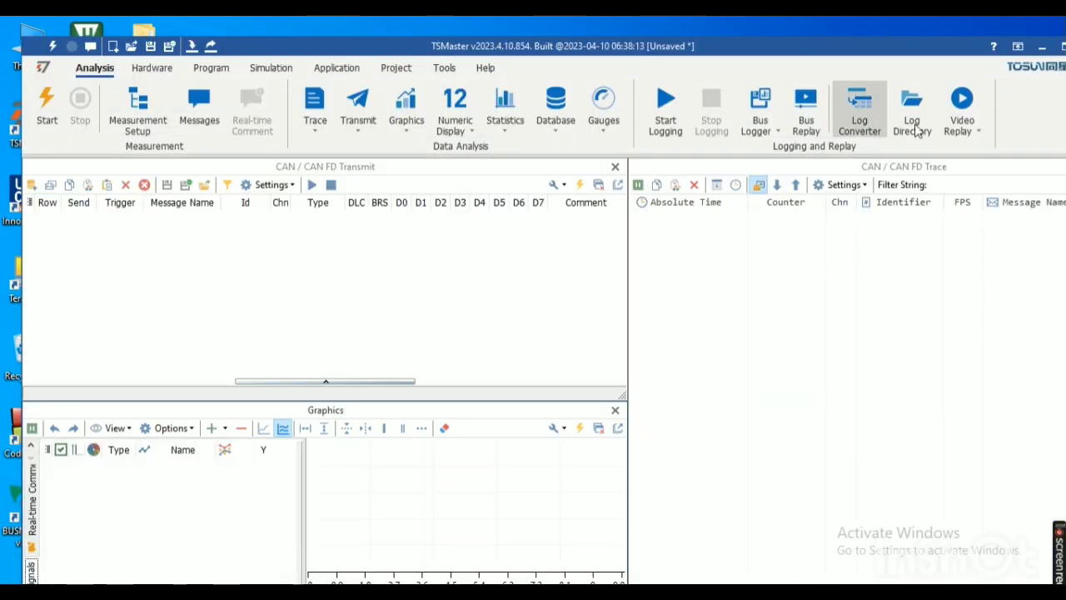
{"action": "left_click", "coordinate": [1063, 46]}
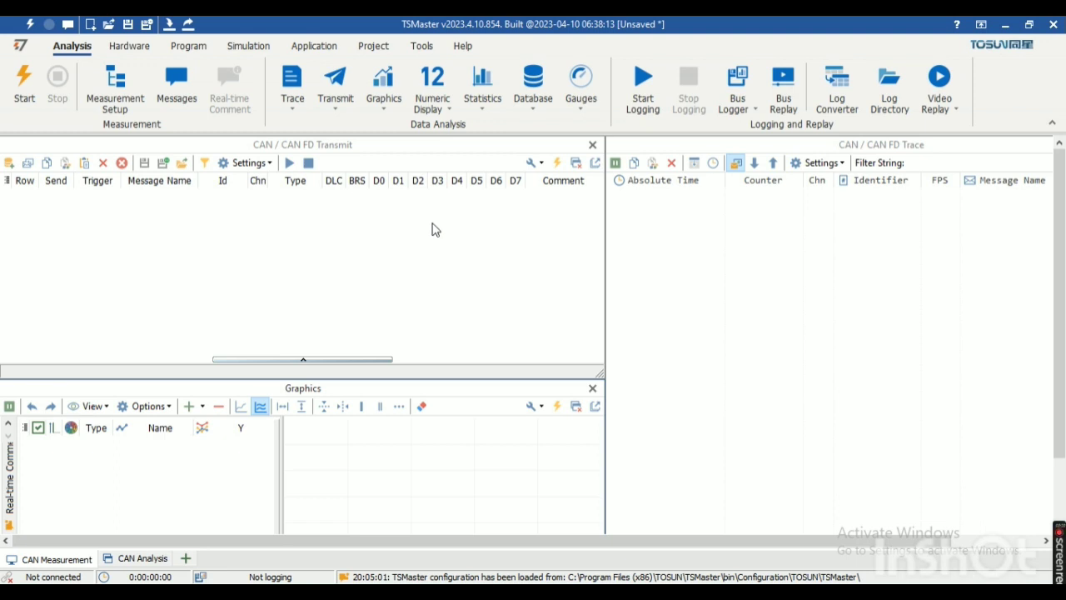
Step: Add a raw transmit message to the CAN / CAN FD Transmit list and name it "message"
{"action": "left_click", "coordinate": [29, 163]}
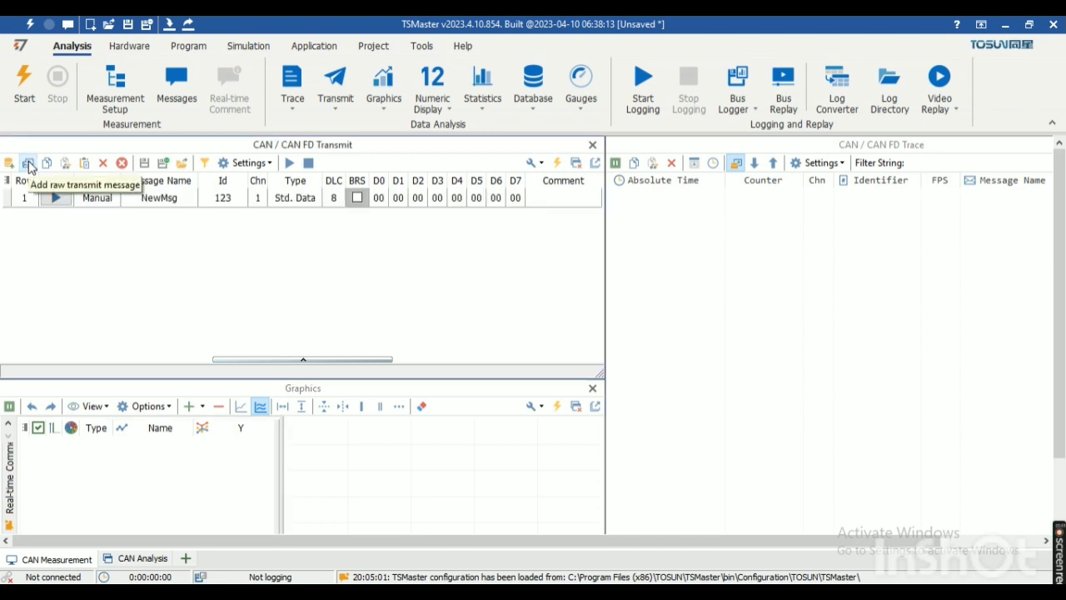
{"action": "left_click", "coordinate": [181, 201]}
{"action": "left_click", "coordinate": [182, 201]}
{"action": "key", "text": "BackSpace"}
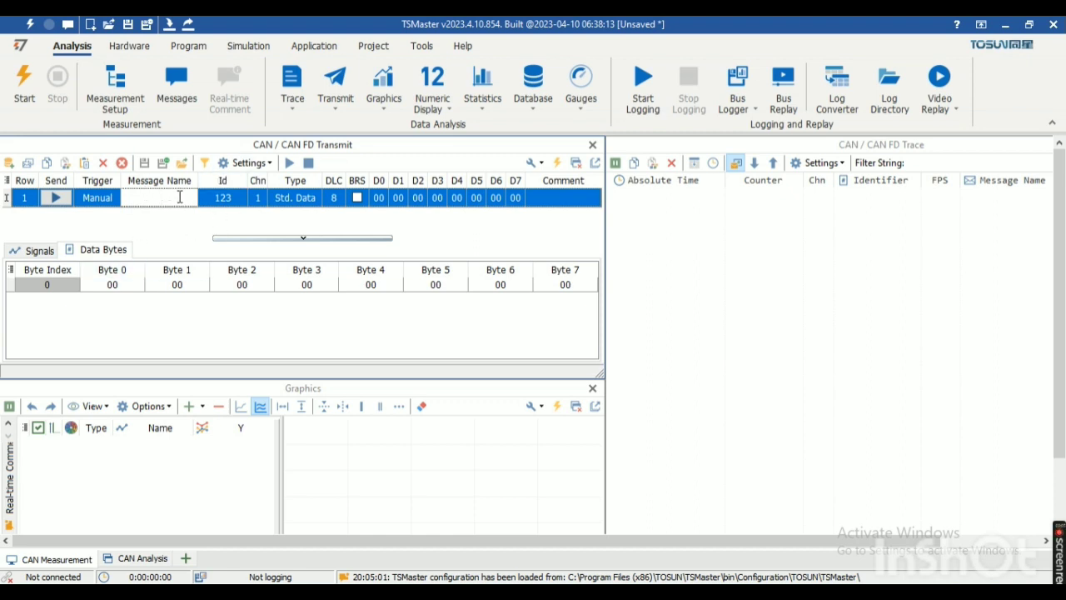
{"action": "type", "text": "message"}
Step: Set the transmit message's Id to 300
{"action": "left_click", "coordinate": [237, 205]}
{"action": "key", "text": "BackSpace"}
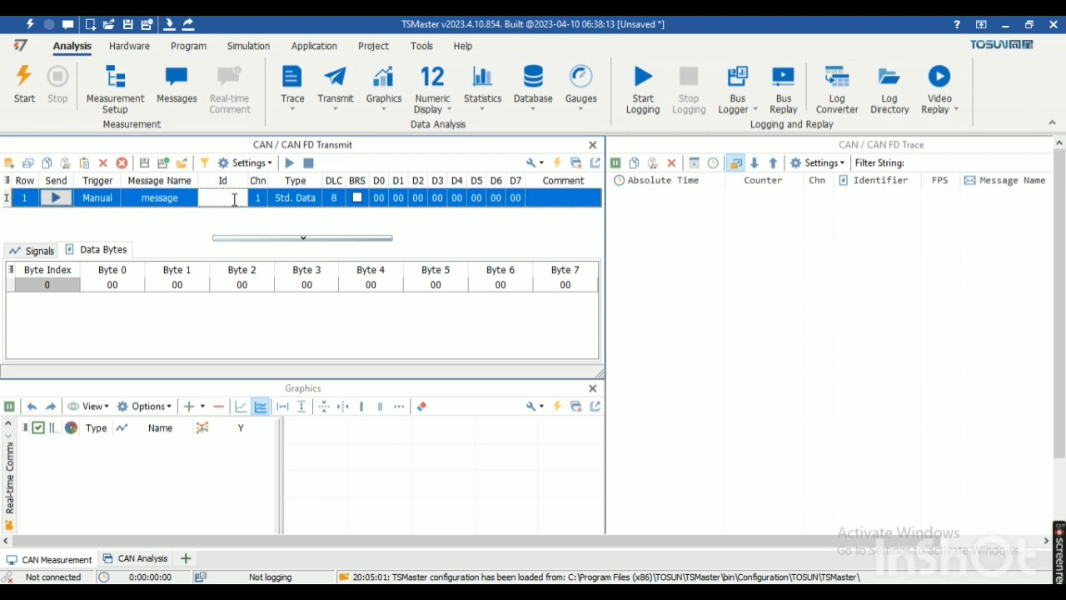
{"action": "type", "text": "300"}
{"action": "key", "text": "Return"}
Step: Review the frame types available for the transmit message and set its DLC to 2
{"action": "left_click", "coordinate": [319, 204]}
{"action": "left_click", "coordinate": [319, 204]}
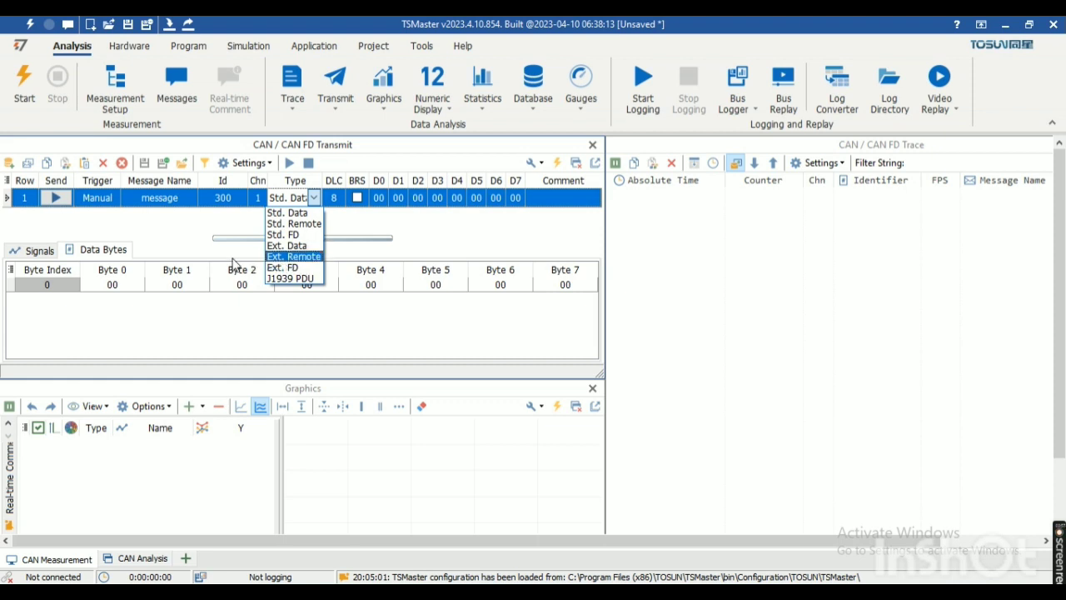
{"action": "left_click", "coordinate": [369, 250]}
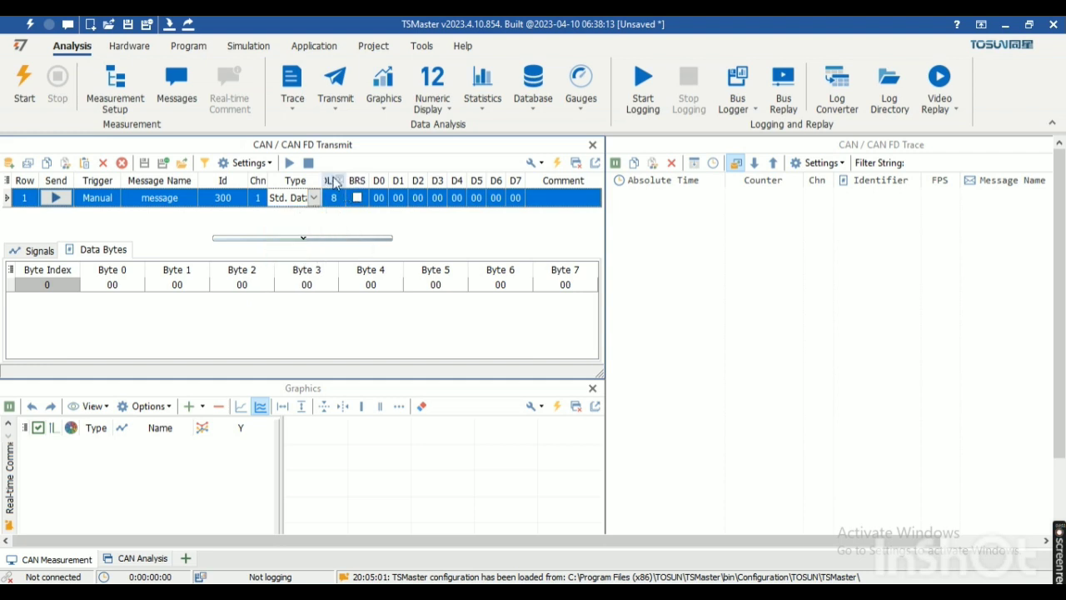
{"action": "left_click", "coordinate": [337, 206]}
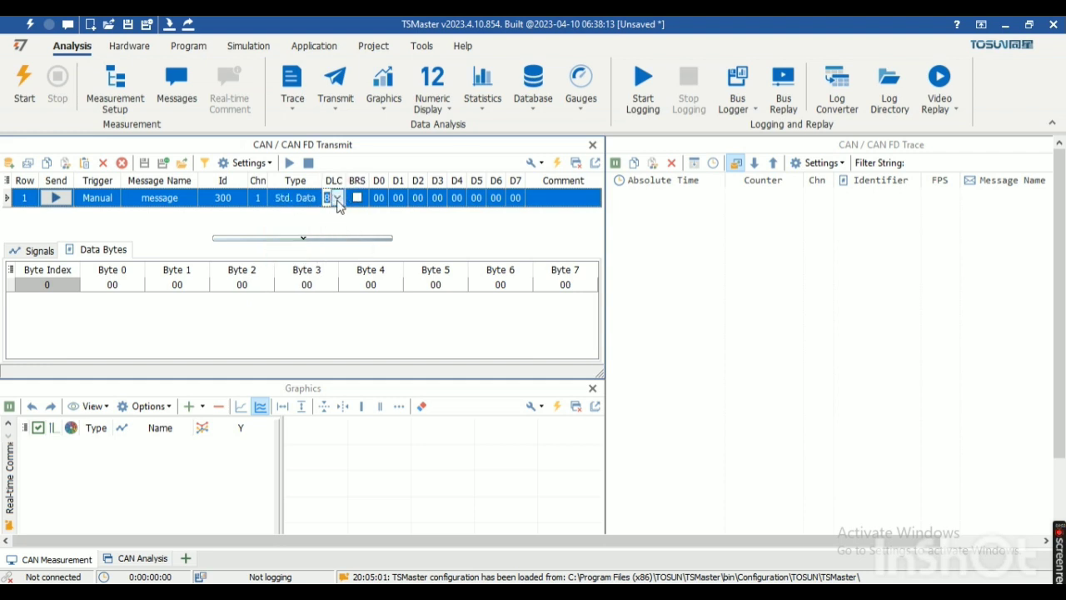
{"action": "left_click", "coordinate": [336, 202]}
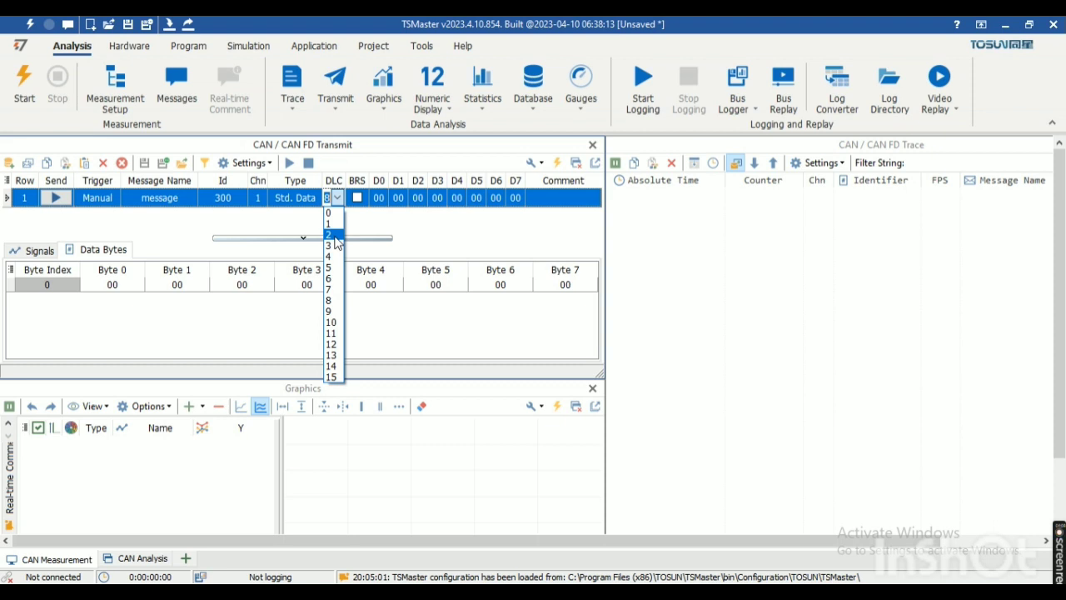
{"action": "left_click", "coordinate": [333, 235]}
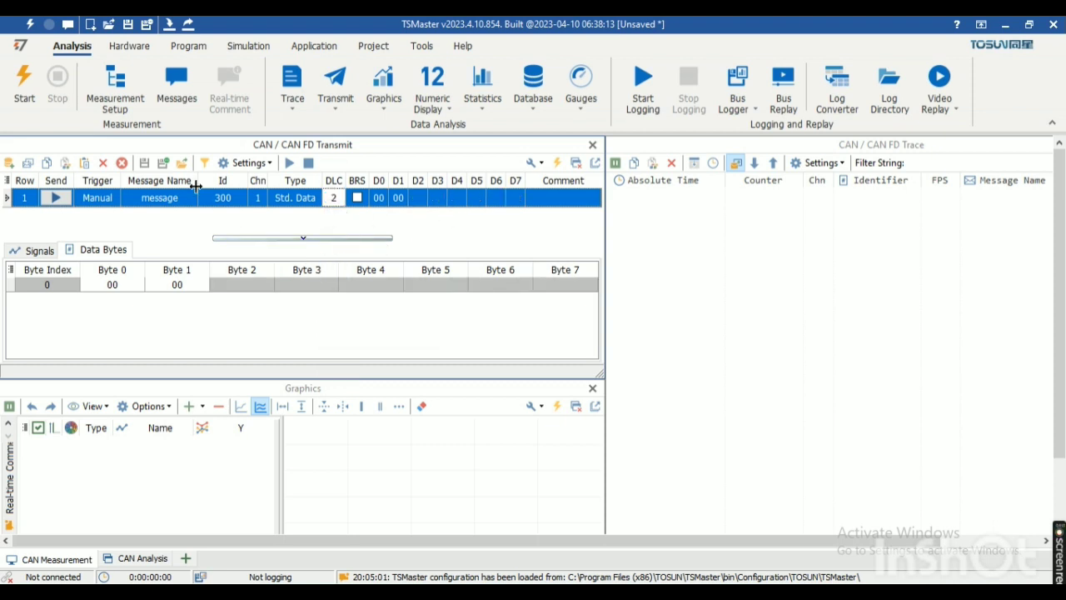
Step: Try to set data byte 0 of the message to 01, and send the message with the application connected
{"action": "left_click", "coordinate": [122, 291]}
{"action": "left_click", "coordinate": [122, 286]}
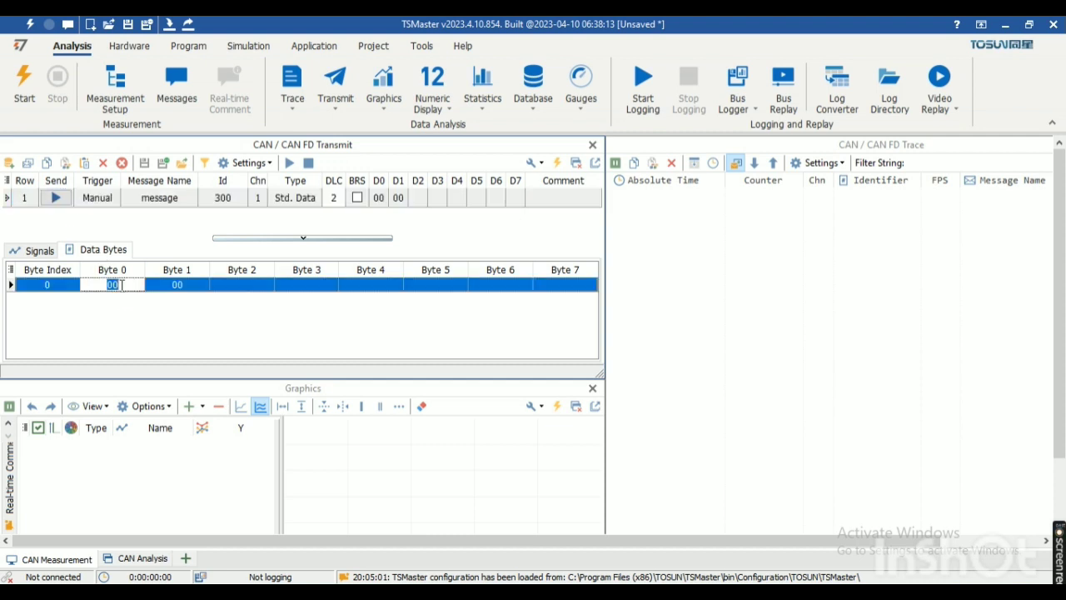
{"action": "key", "text": "BackSpace"}
{"action": "type", "text": "01"}
{"action": "left_click", "coordinate": [50, 204]}
{"action": "left_click", "coordinate": [50, 204]}
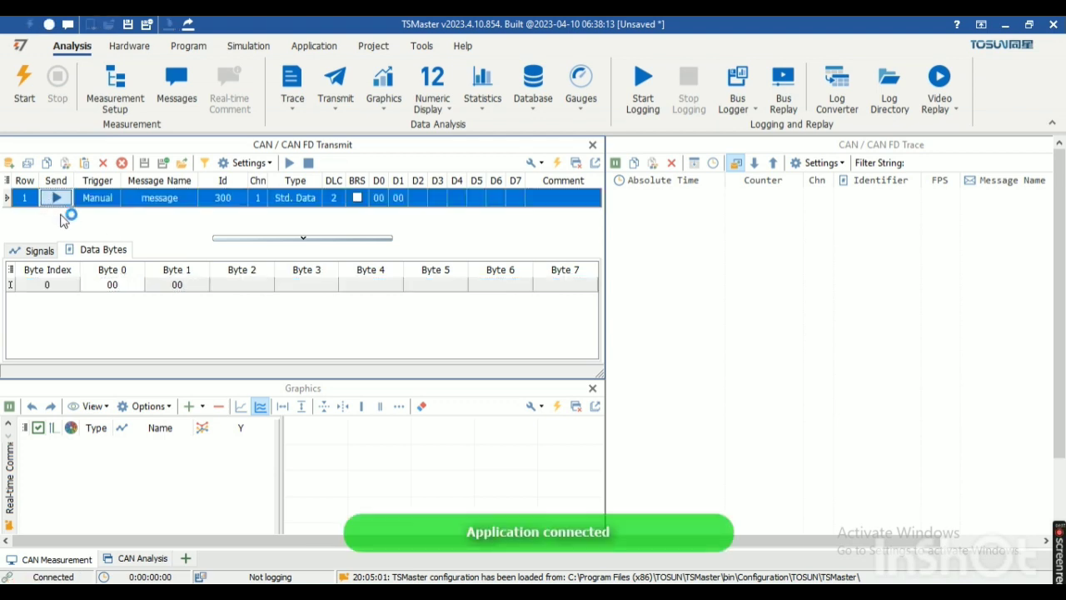
Step: Examine the sent frame's data bytes in the enlarged CAN / CAN FD Trace window and restore the window layout
{"action": "left_click", "coordinate": [831, 150]}
{"action": "double_click", "coordinate": [830, 151]}
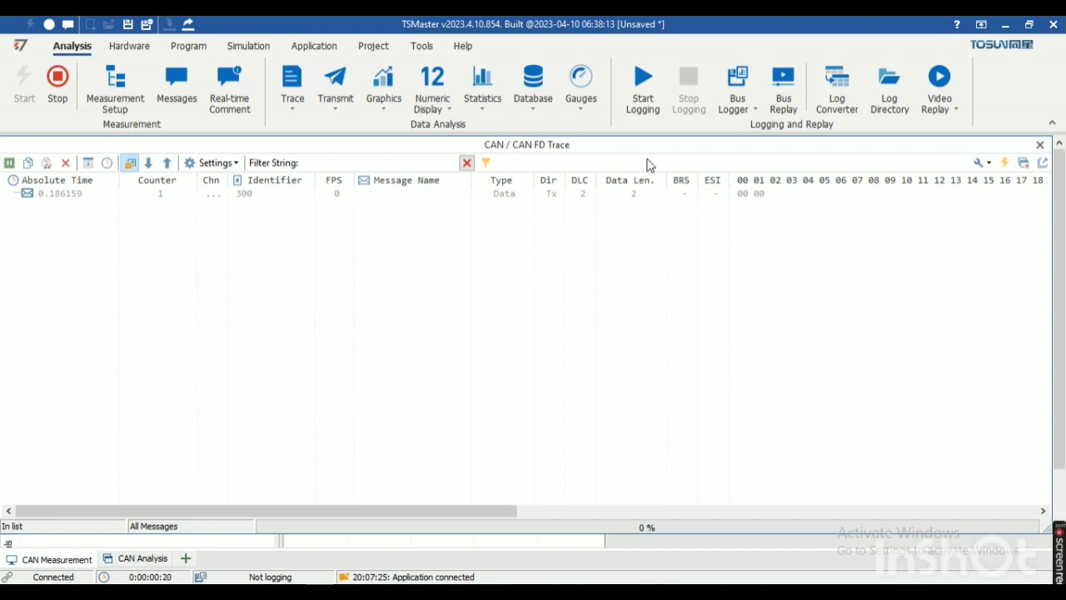
{"action": "double_click", "coordinate": [654, 148]}
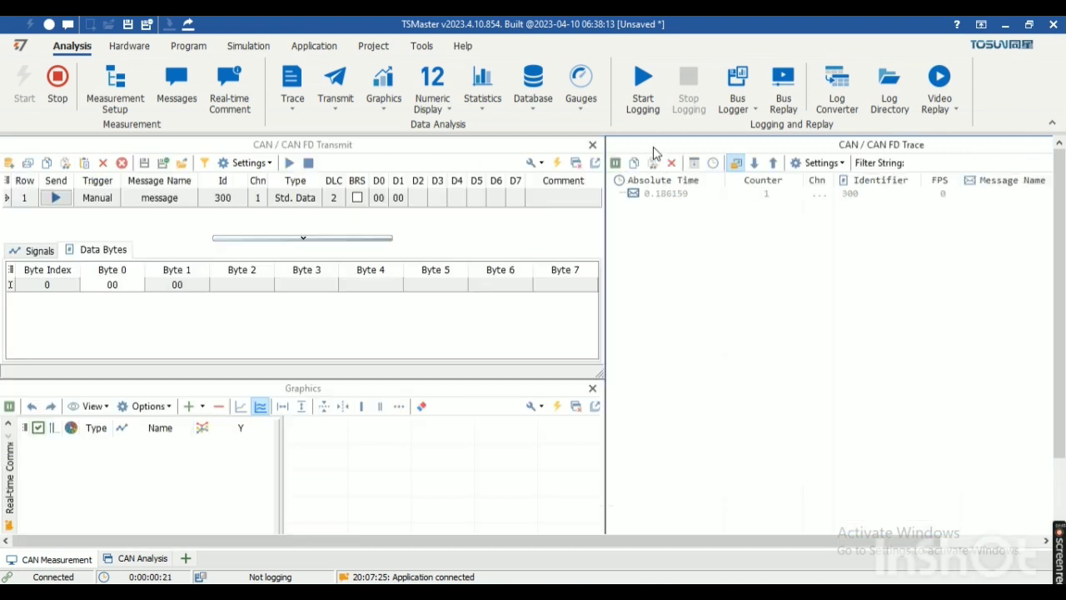
Step: Set the transmit message's data byte 0 to 01 and byte 1 to 03
{"action": "double_click", "coordinate": [123, 284]}
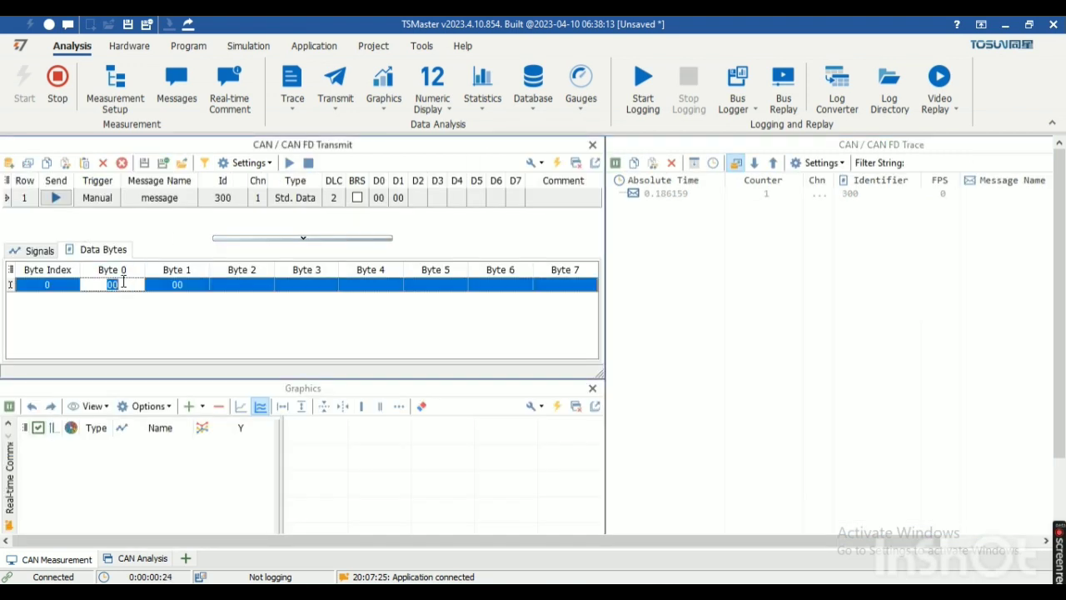
{"action": "key", "text": "BackSpace"}
{"action": "type", "text": "01"}
{"action": "double_click", "coordinate": [188, 285]}
{"action": "key", "text": "BackSpace"}
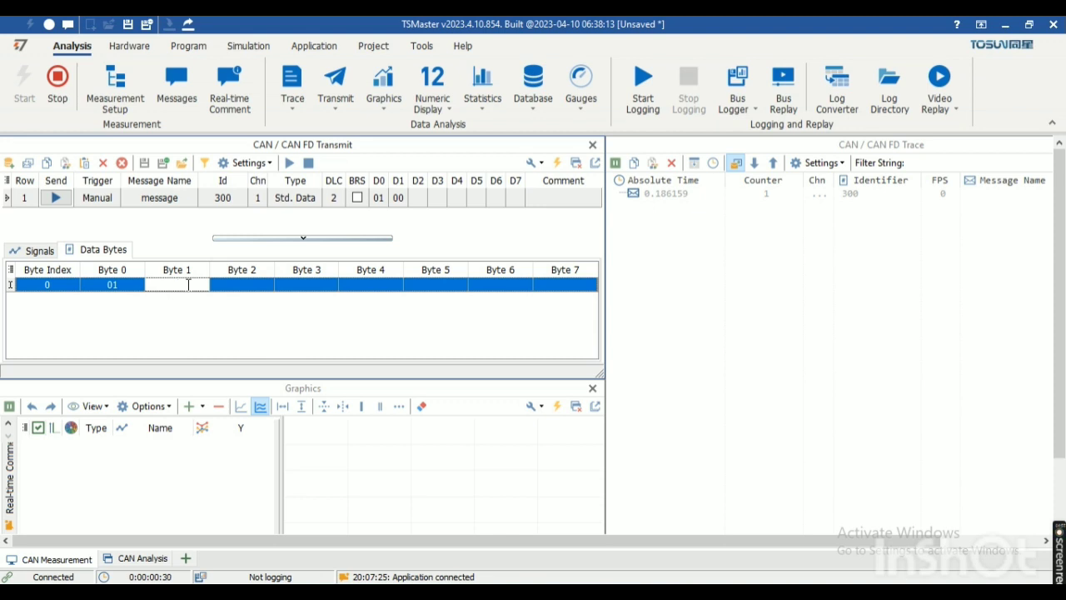
{"action": "type", "text": "03"}
Step: Send the message twice and check its data bytes in the enlarged CAN / CAN FD Trace window
{"action": "left_click", "coordinate": [57, 198]}
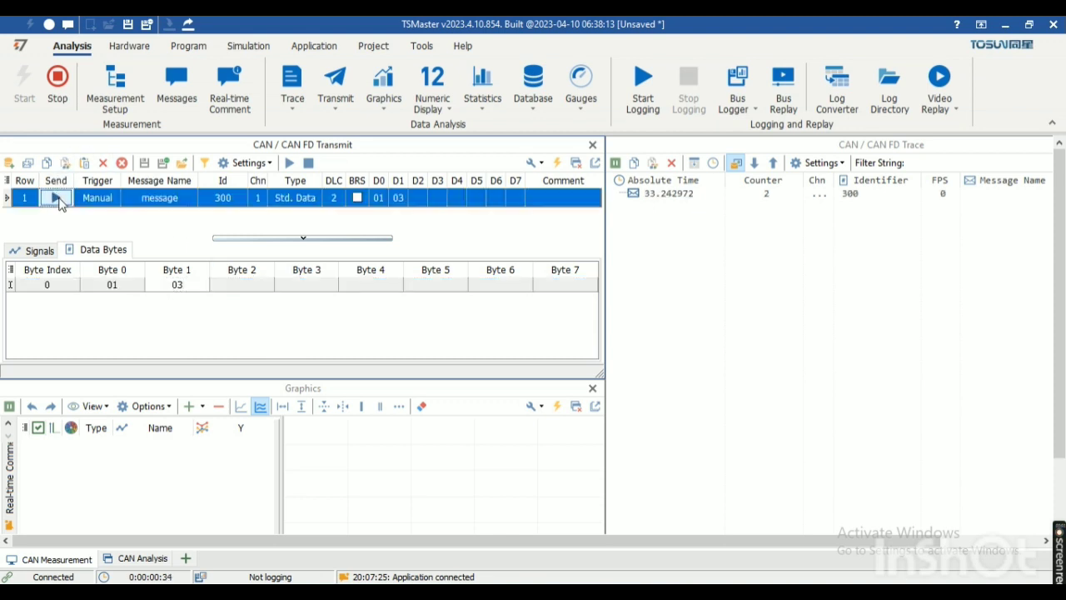
{"action": "left_click", "coordinate": [56, 197]}
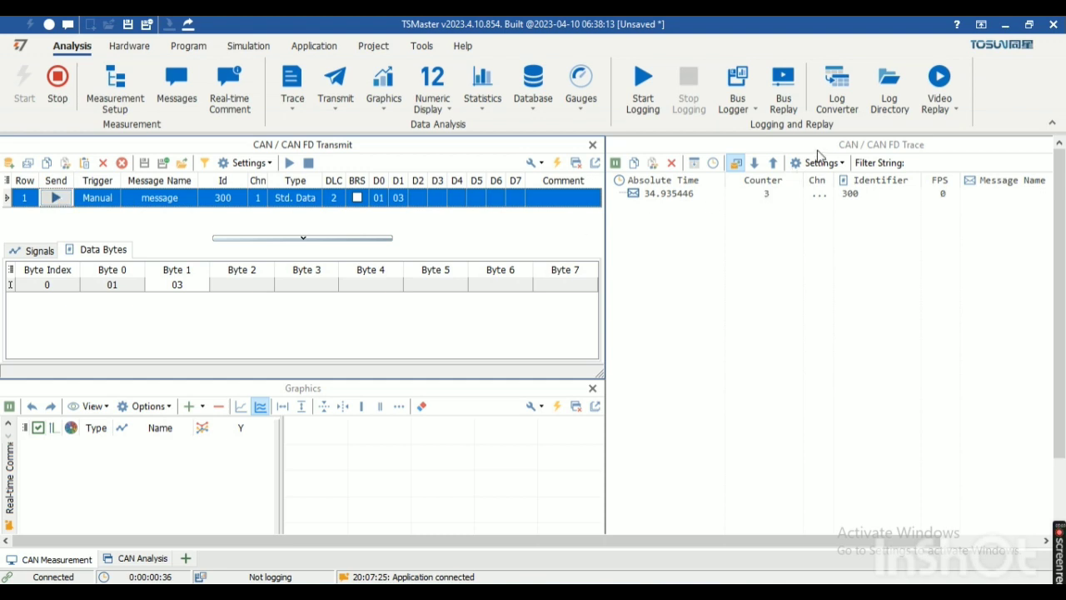
{"action": "double_click", "coordinate": [815, 149]}
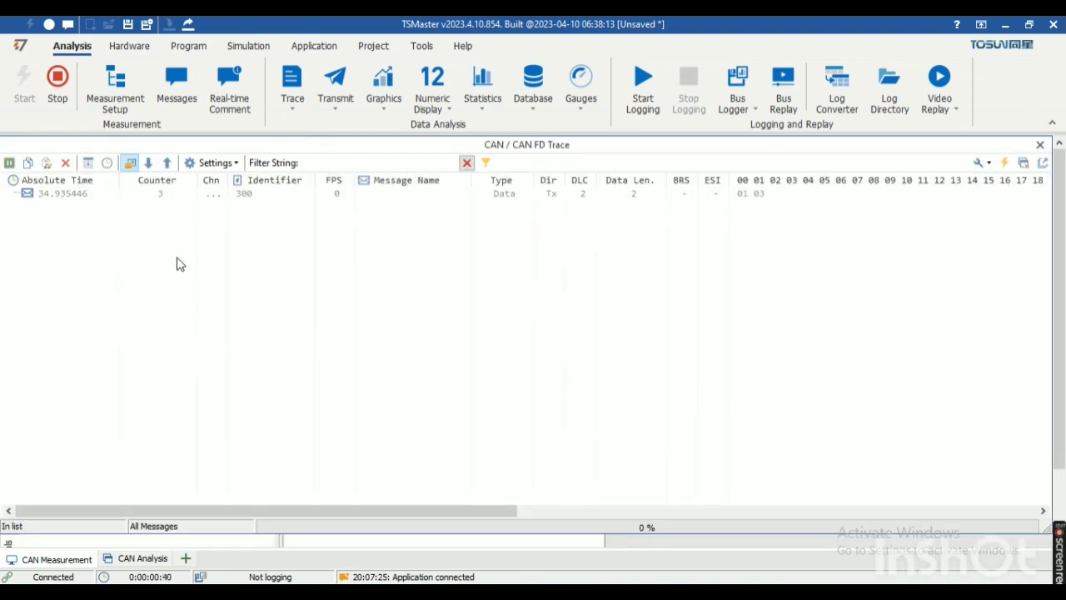
{"action": "double_click", "coordinate": [705, 148]}
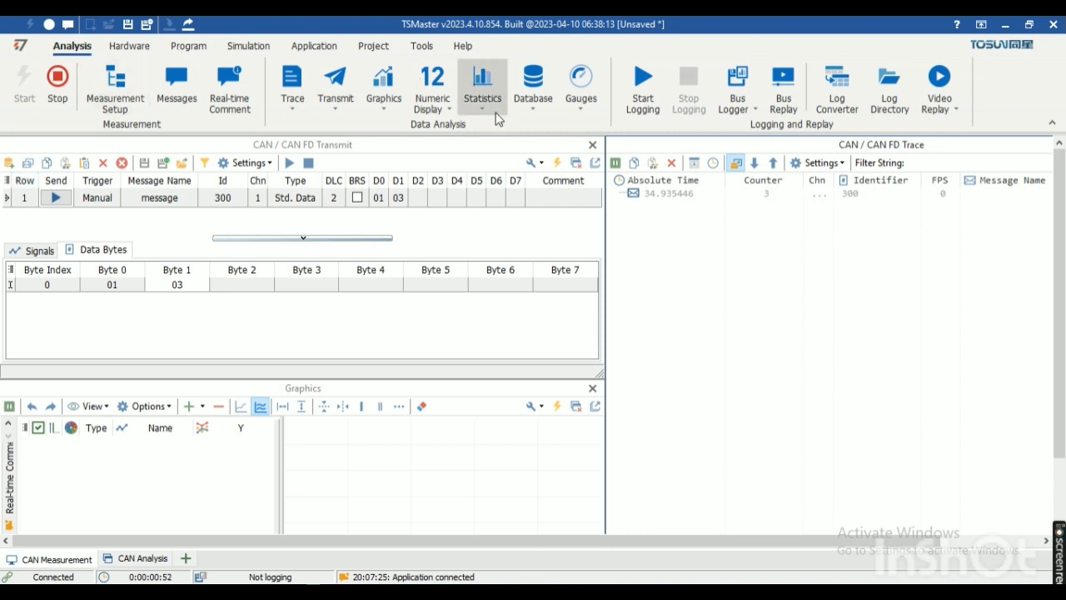
Step: Show the CAN Database window and stop the running measurement so that a database can be loaded
{"action": "left_click", "coordinate": [539, 115]}
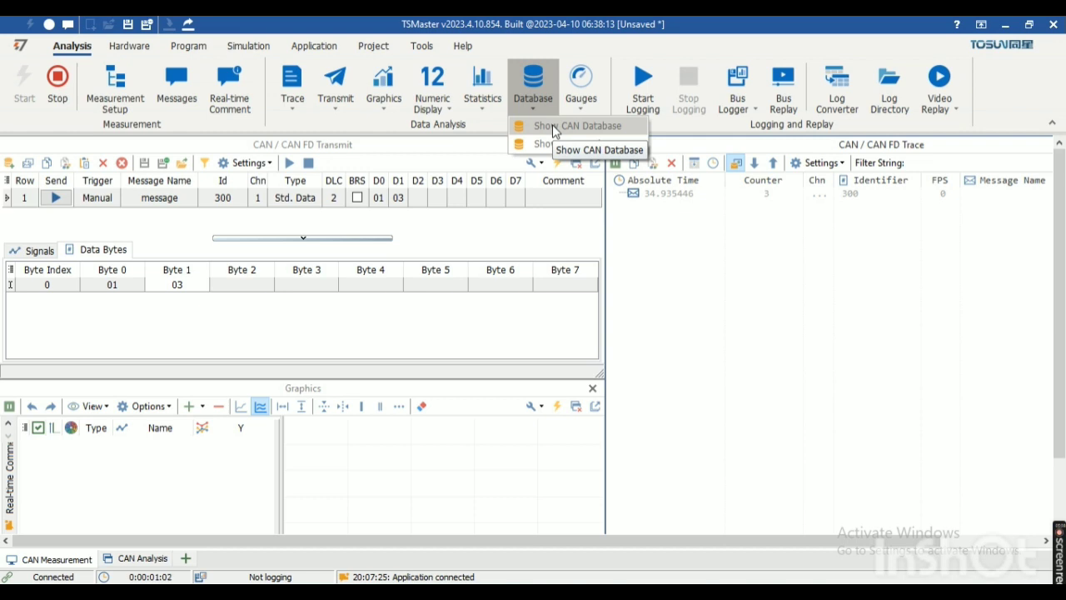
{"action": "left_click", "coordinate": [554, 127]}
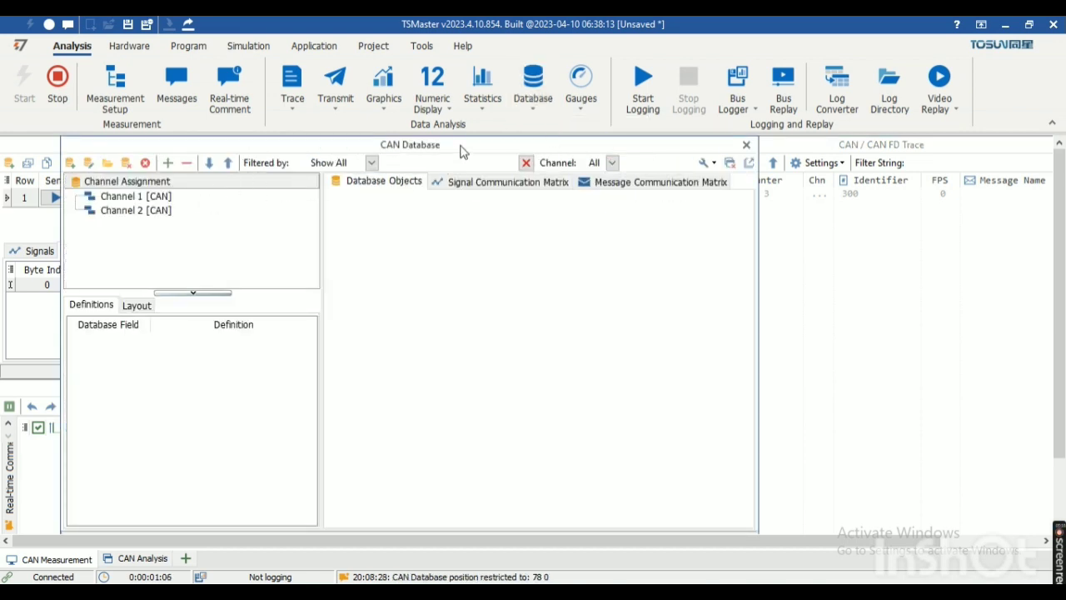
{"action": "left_click_drag", "start_coordinate": [463, 151], "coordinate": [533, 143]}
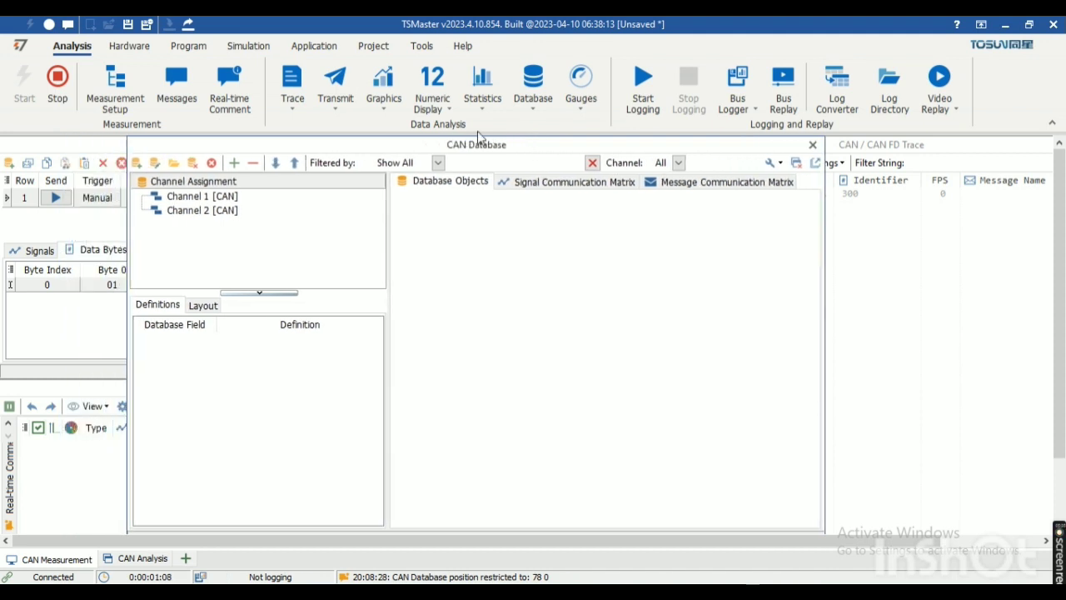
{"action": "left_click", "coordinate": [138, 166]}
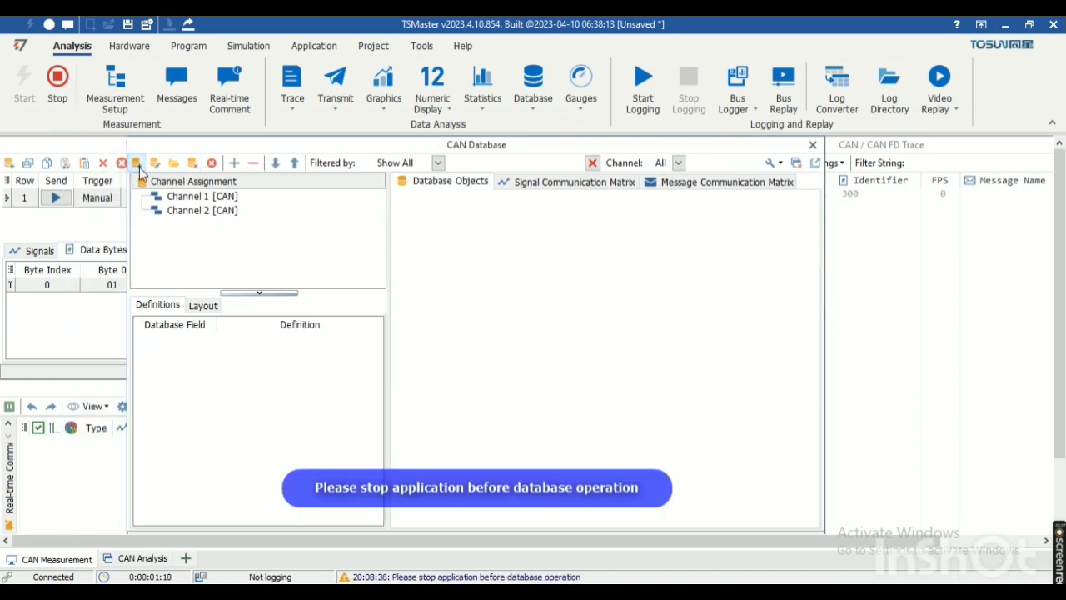
{"action": "left_click", "coordinate": [57, 84]}
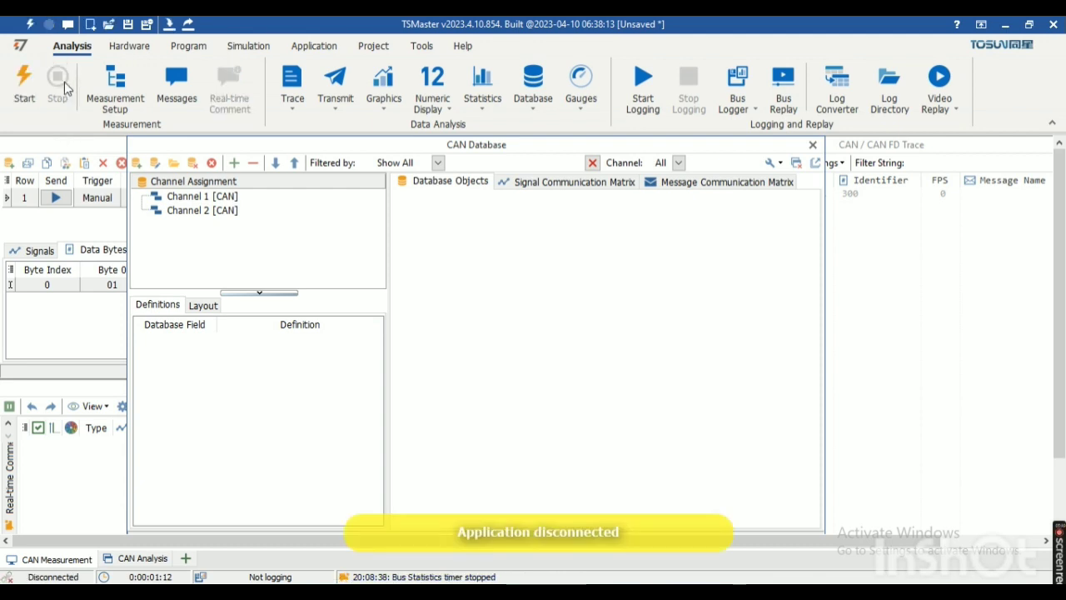
Step: Load the "easy" DBC file from the Desktop into the CAN database and expand its Signals and Messages
{"action": "left_click", "coordinate": [137, 163]}
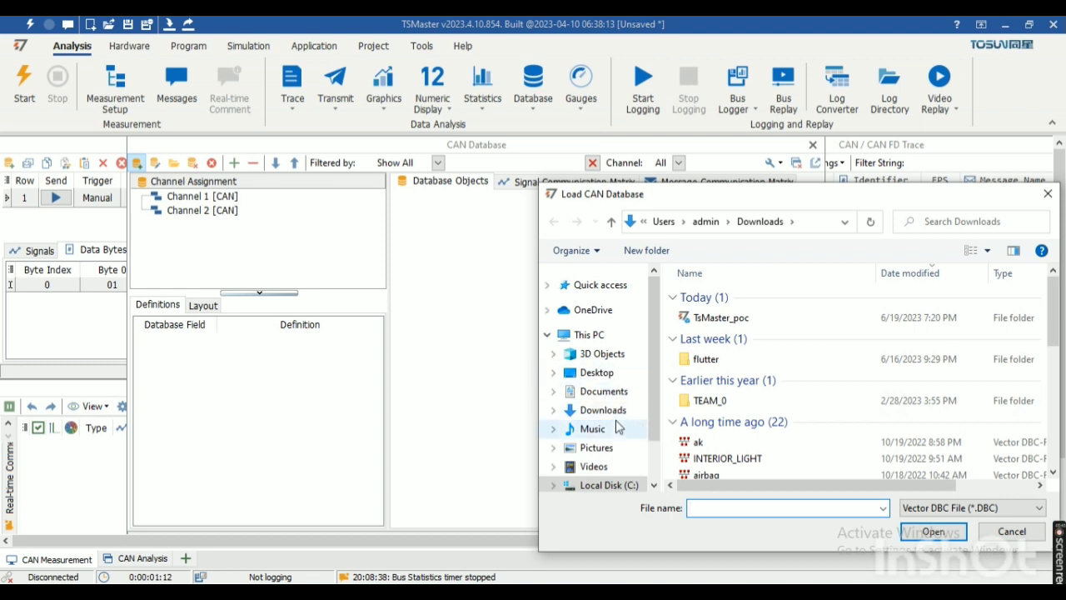
{"action": "left_click", "coordinate": [616, 375]}
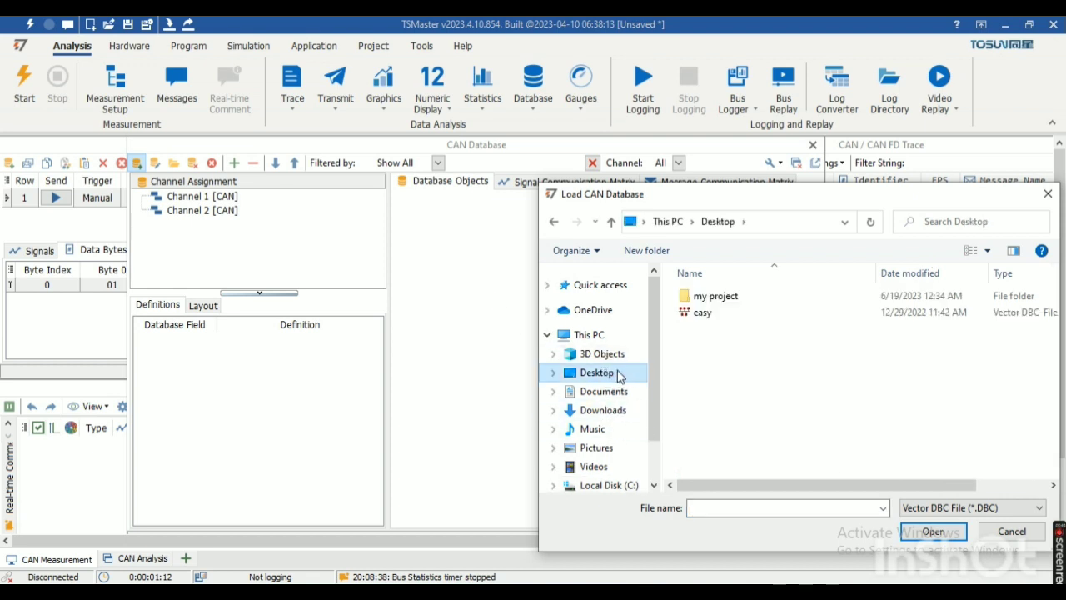
{"action": "left_click", "coordinate": [751, 314]}
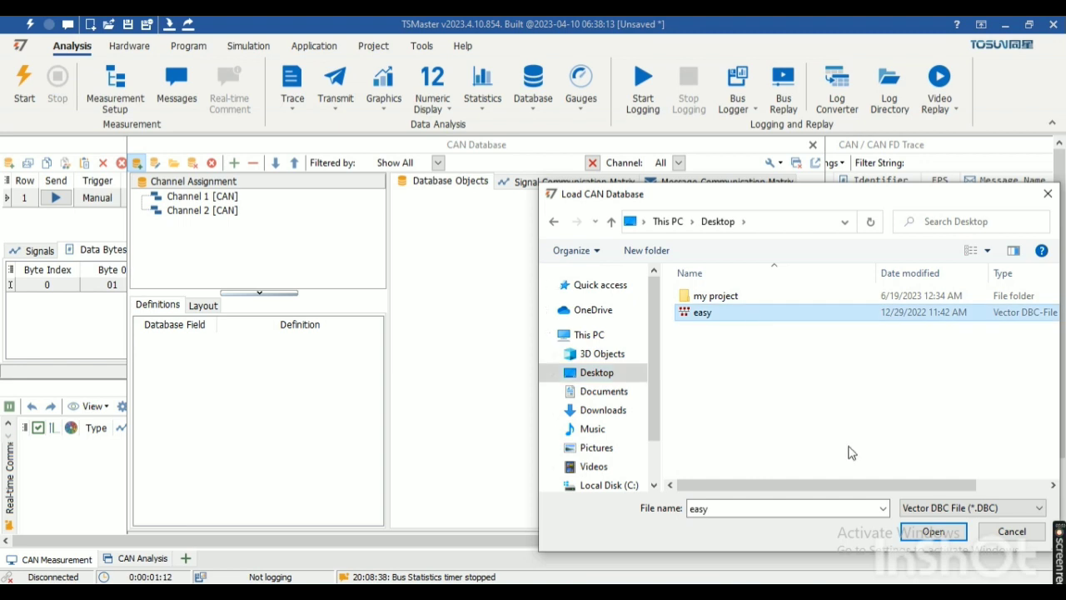
{"action": "left_click", "coordinate": [921, 538]}
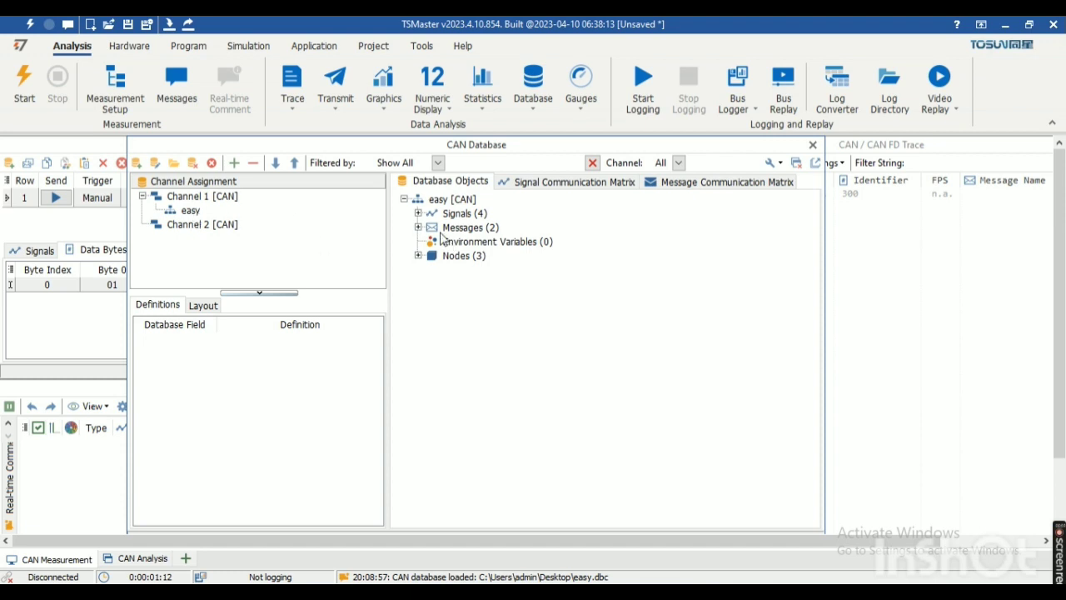
{"action": "left_click", "coordinate": [418, 214]}
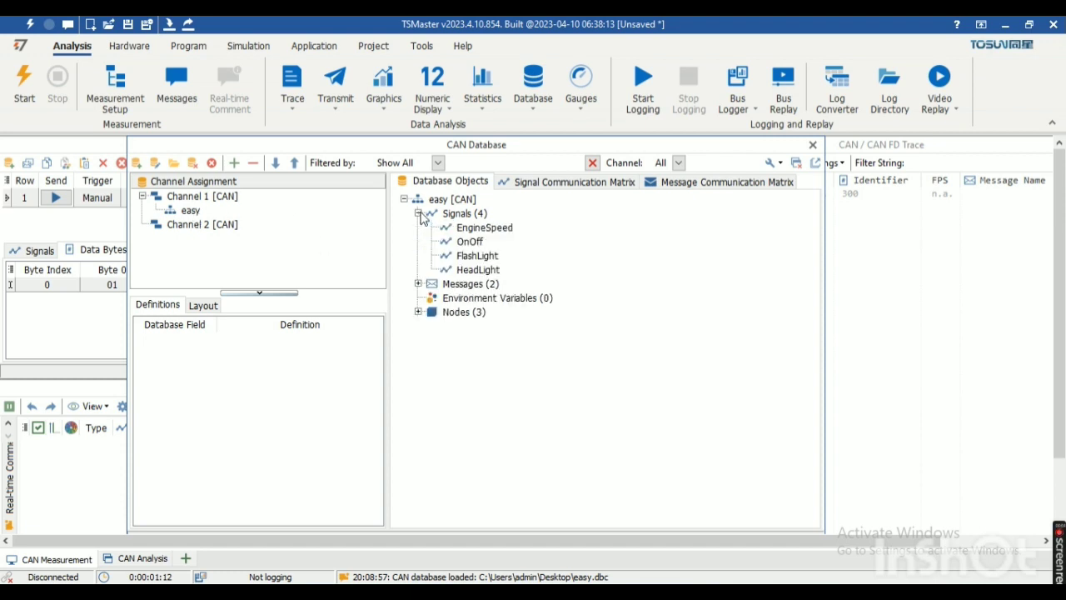
{"action": "left_click", "coordinate": [418, 284]}
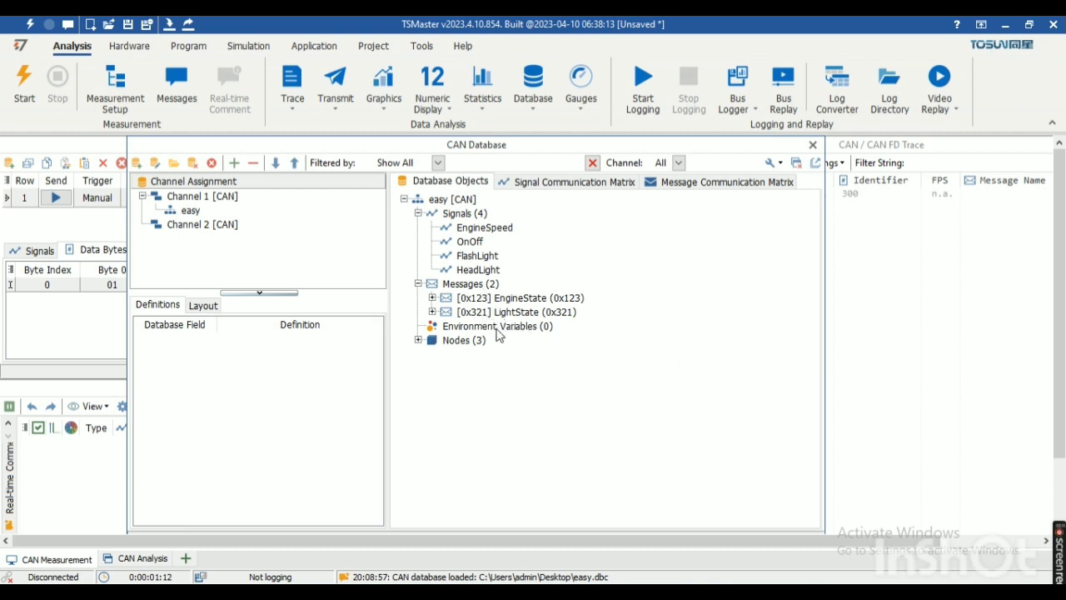
Step: Add the EngineState (0x123) message from the easy database to the CAN / CAN FD Transmit list
{"action": "left_click", "coordinate": [80, 226]}
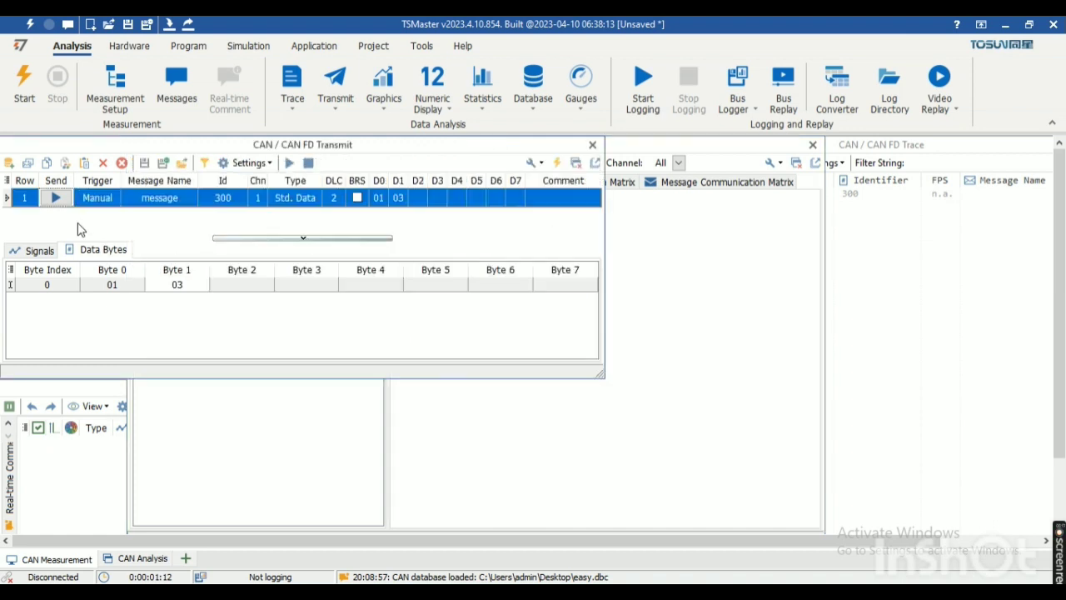
{"action": "left_click", "coordinate": [10, 163]}
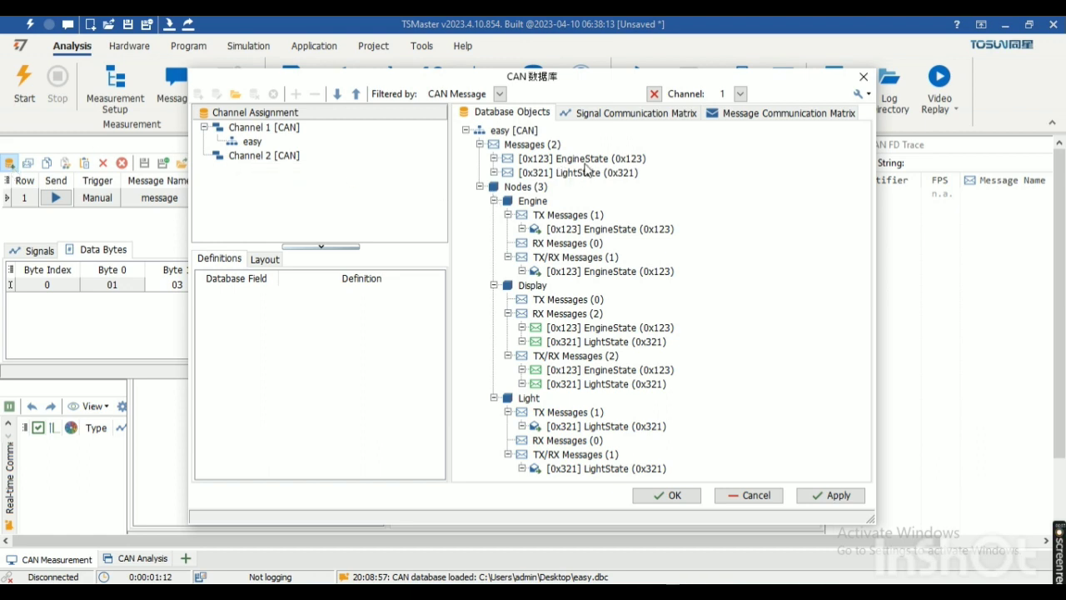
{"action": "left_click", "coordinate": [585, 163]}
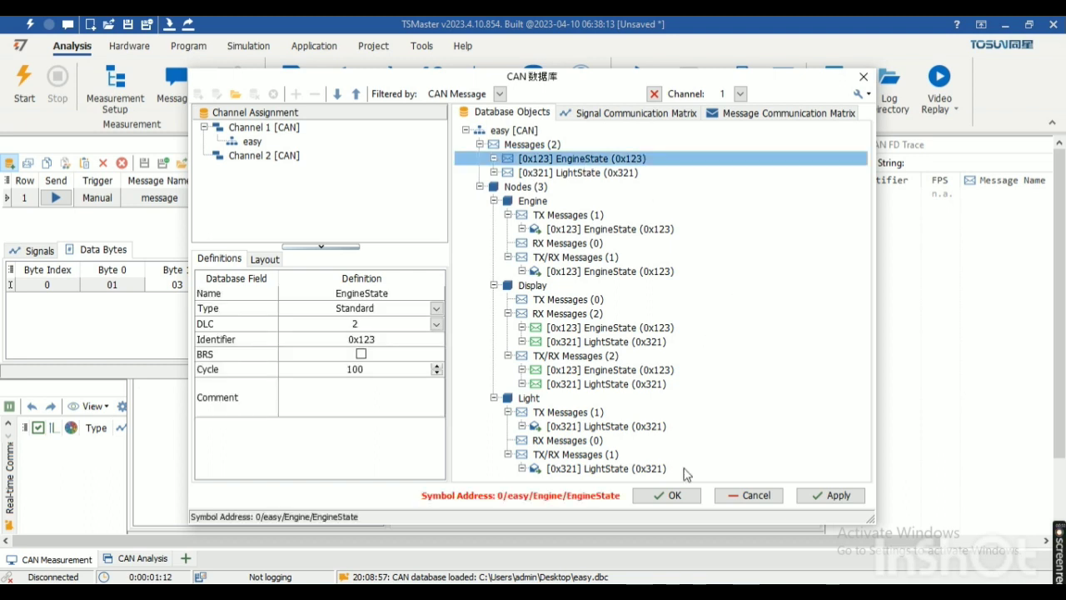
{"action": "left_click", "coordinate": [836, 496]}
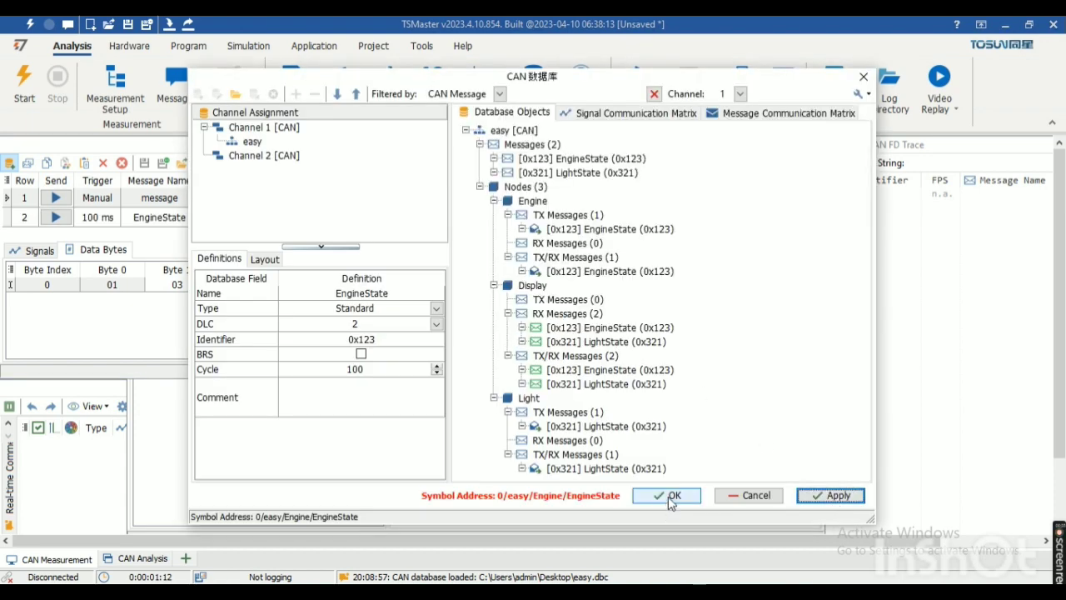
{"action": "left_click", "coordinate": [672, 495]}
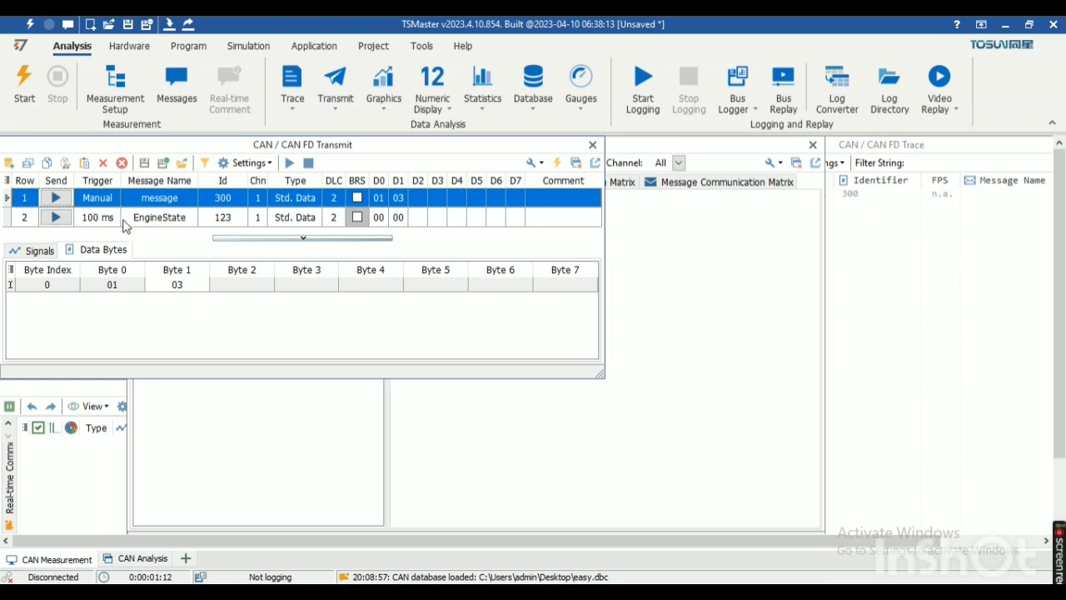
Step: Switch the EngineState message's trigger to manual and back to periodic with a 100 ms period
{"action": "double_click", "coordinate": [114, 219]}
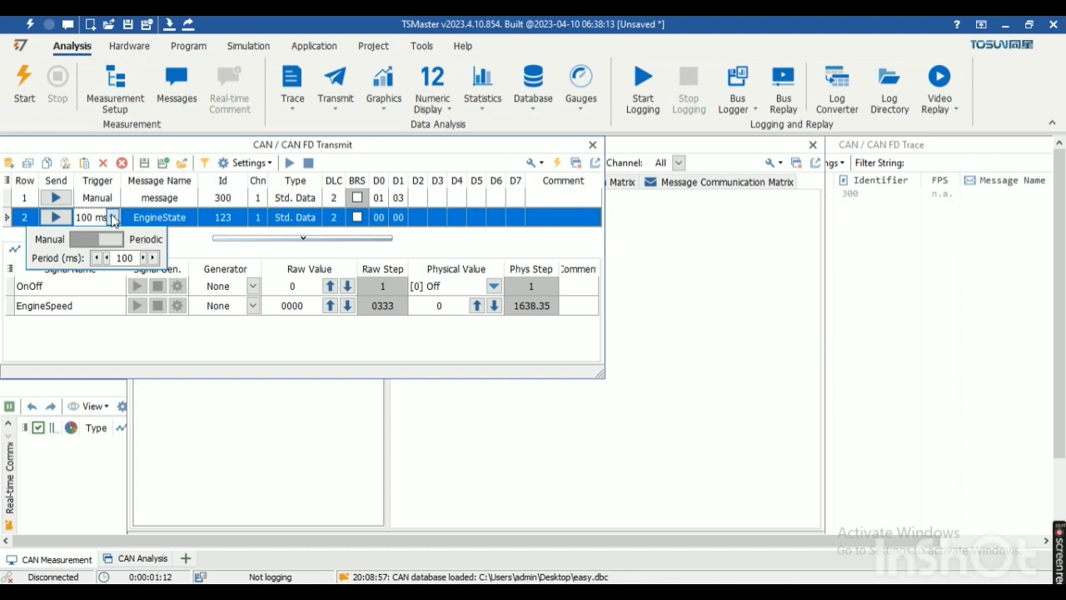
{"action": "left_click", "coordinate": [113, 240]}
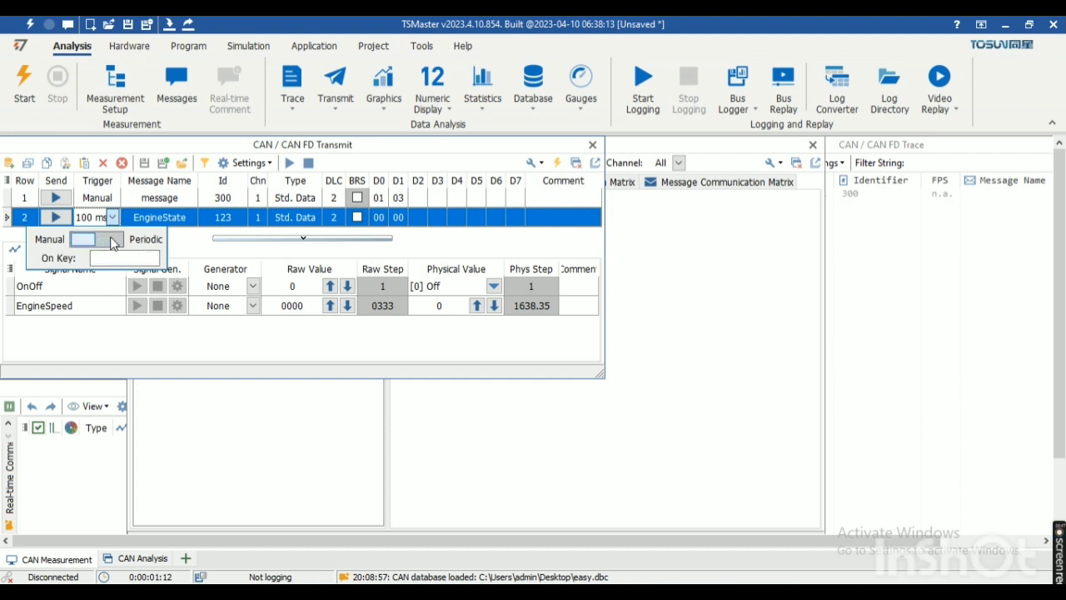
{"action": "left_click", "coordinate": [112, 240]}
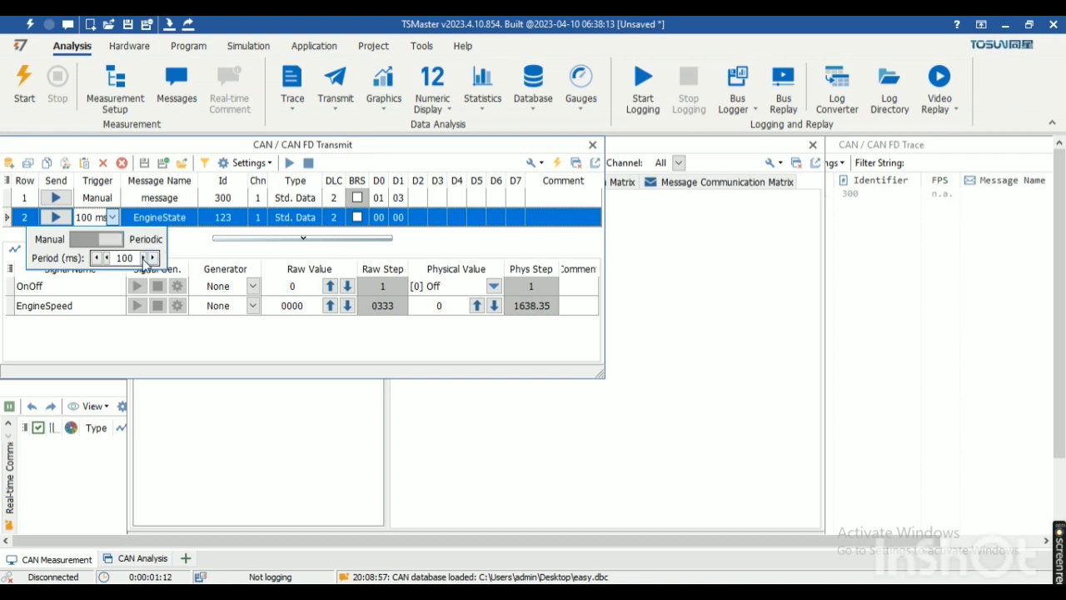
{"action": "left_click", "coordinate": [143, 258]}
Step: Set the trigger of the message with ID 300 to periodic at 100 ms and start sending it
{"action": "left_click", "coordinate": [111, 197]}
{"action": "left_click", "coordinate": [113, 199]}
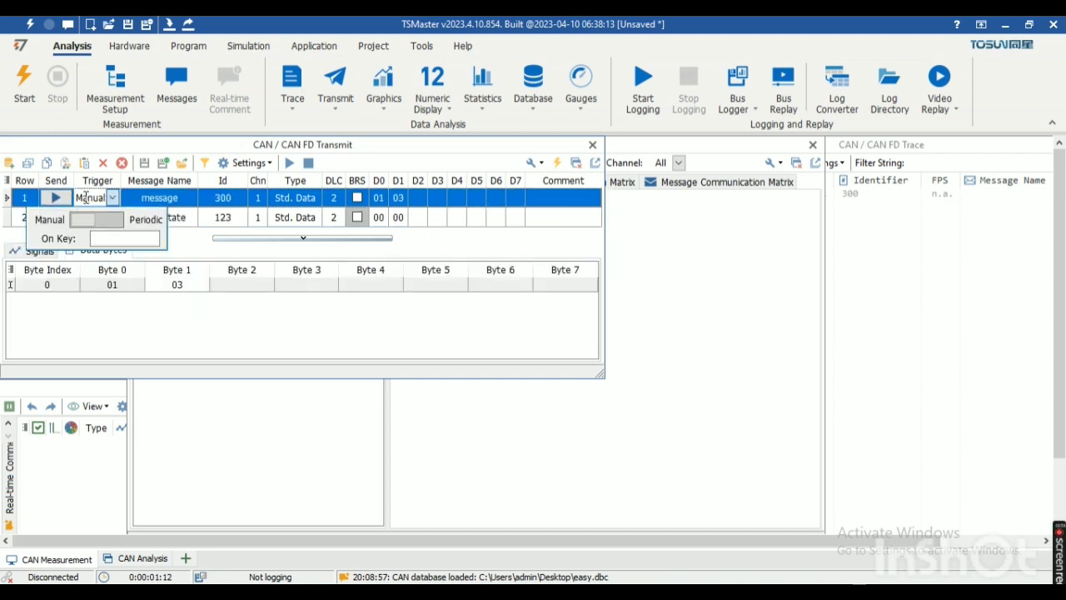
{"action": "left_click", "coordinate": [95, 219]}
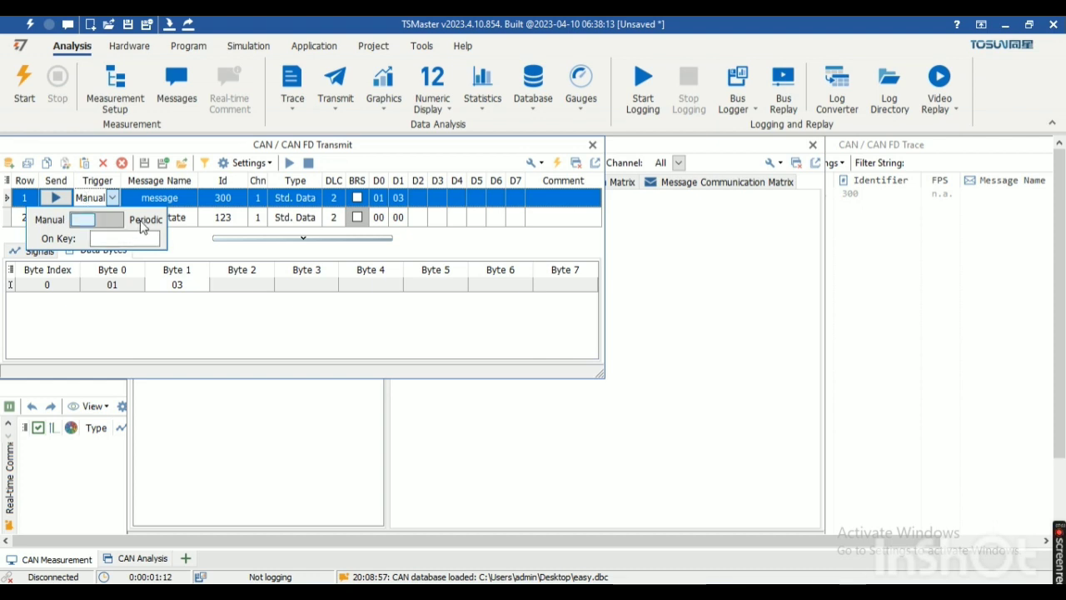
{"action": "left_click", "coordinate": [63, 200]}
{"action": "left_click", "coordinate": [63, 200]}
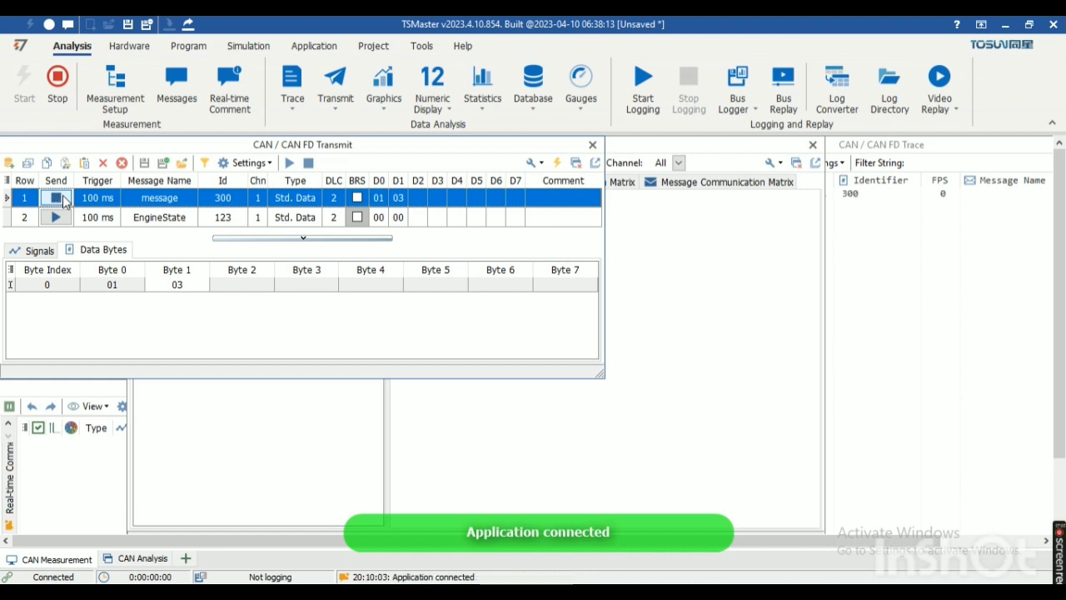
Step: Start sending EngineState periodically and expand its signals in the CAN / CAN FD Trace window
{"action": "left_click", "coordinate": [895, 236]}
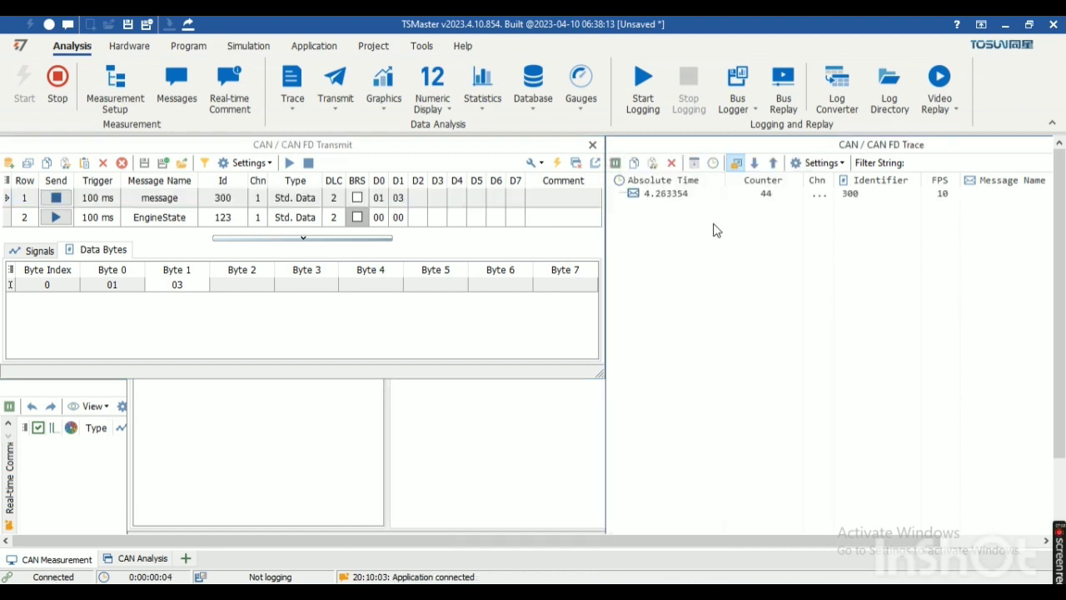
{"action": "left_click", "coordinate": [56, 217]}
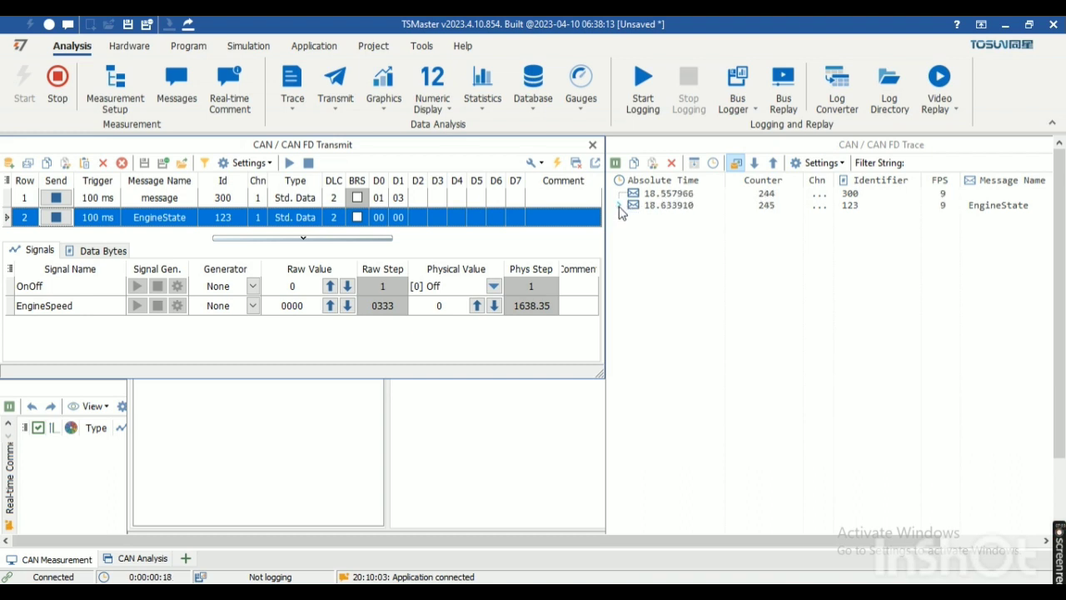
{"action": "left_click", "coordinate": [618, 205]}
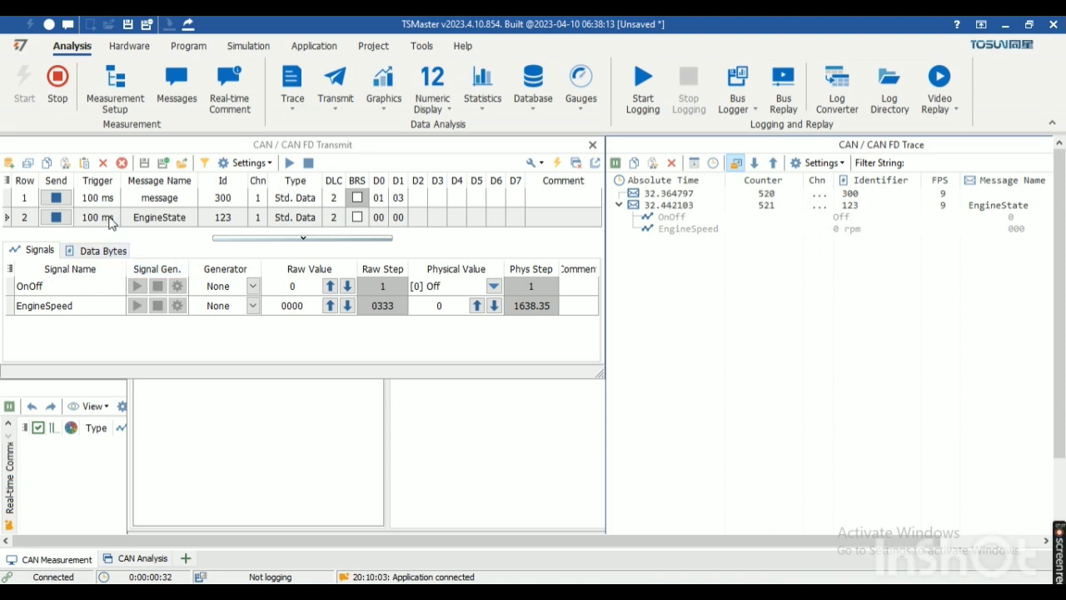
Step: Compare the signals, data bytes and trigger periods of the ID 300 message and EngineState in the Transmit window
{"action": "left_click", "coordinate": [89, 200]}
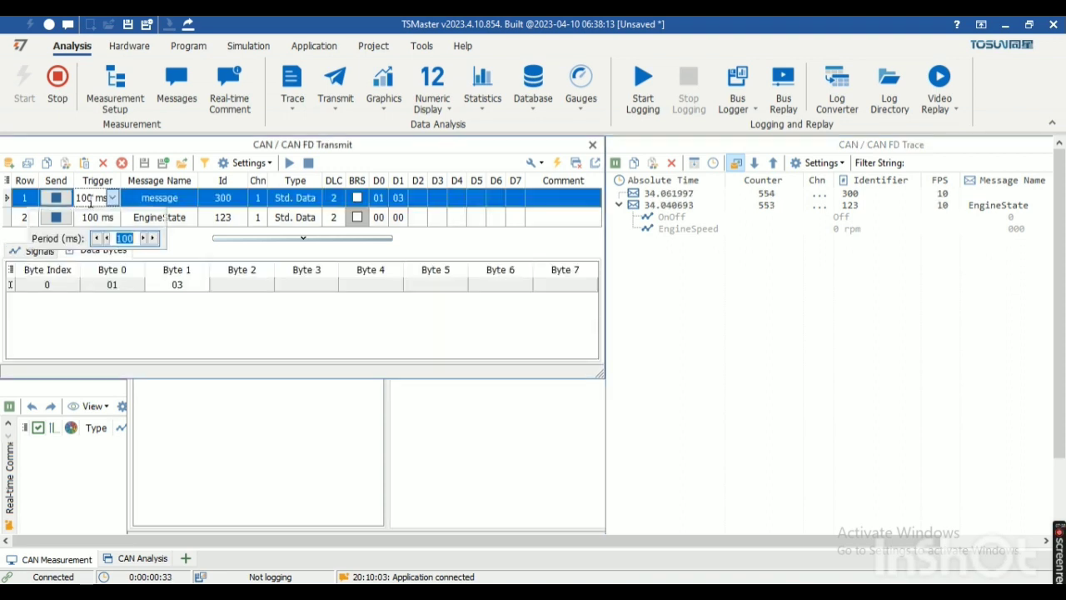
{"action": "left_click", "coordinate": [36, 255]}
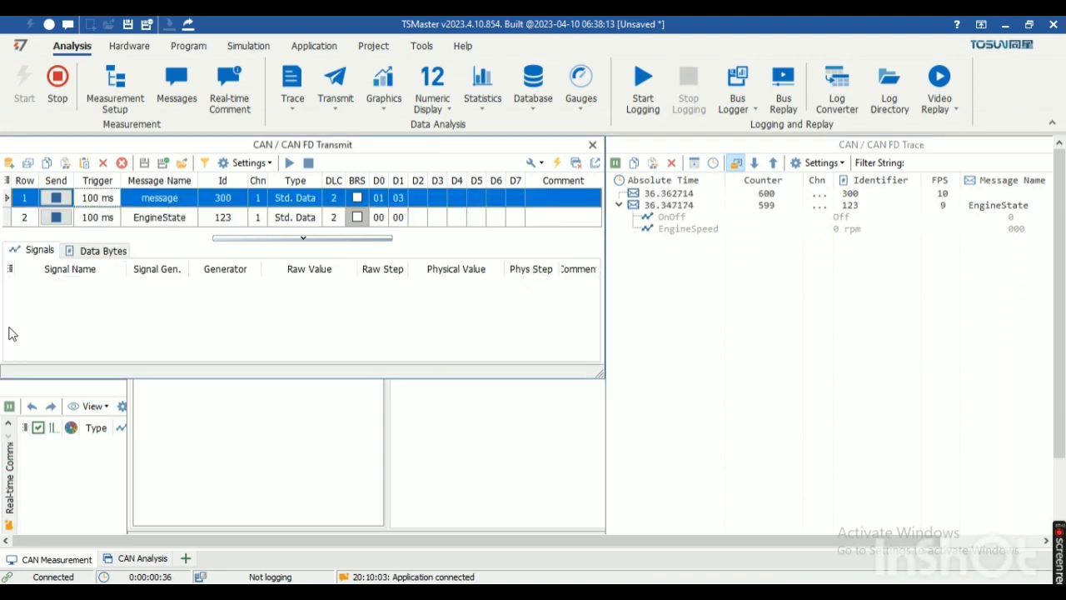
{"action": "left_click", "coordinate": [106, 255]}
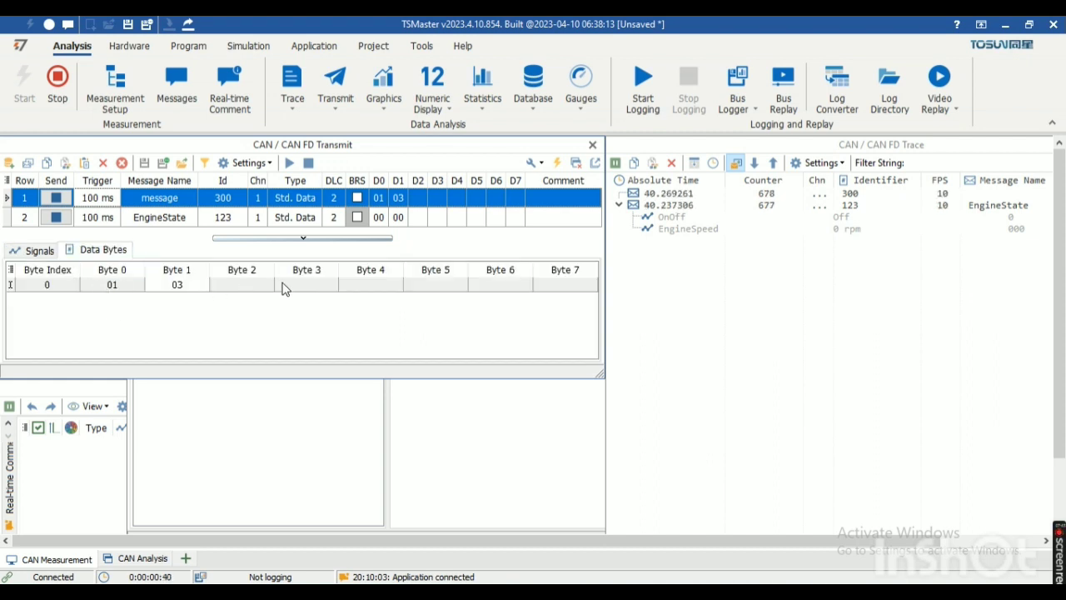
{"action": "left_click", "coordinate": [102, 219]}
{"action": "left_click", "coordinate": [101, 220]}
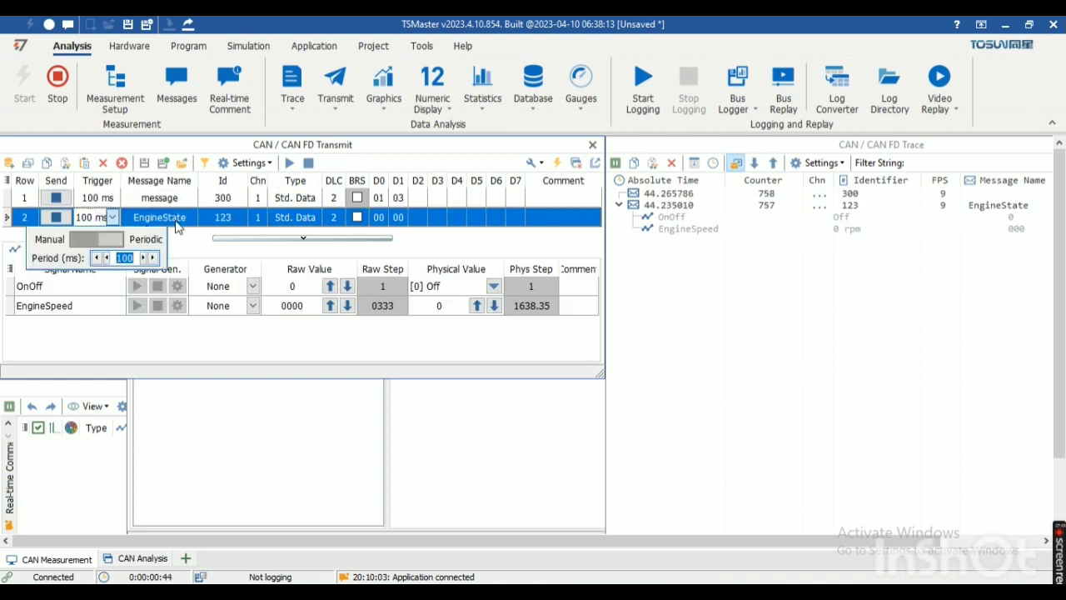
{"action": "left_click", "coordinate": [119, 337]}
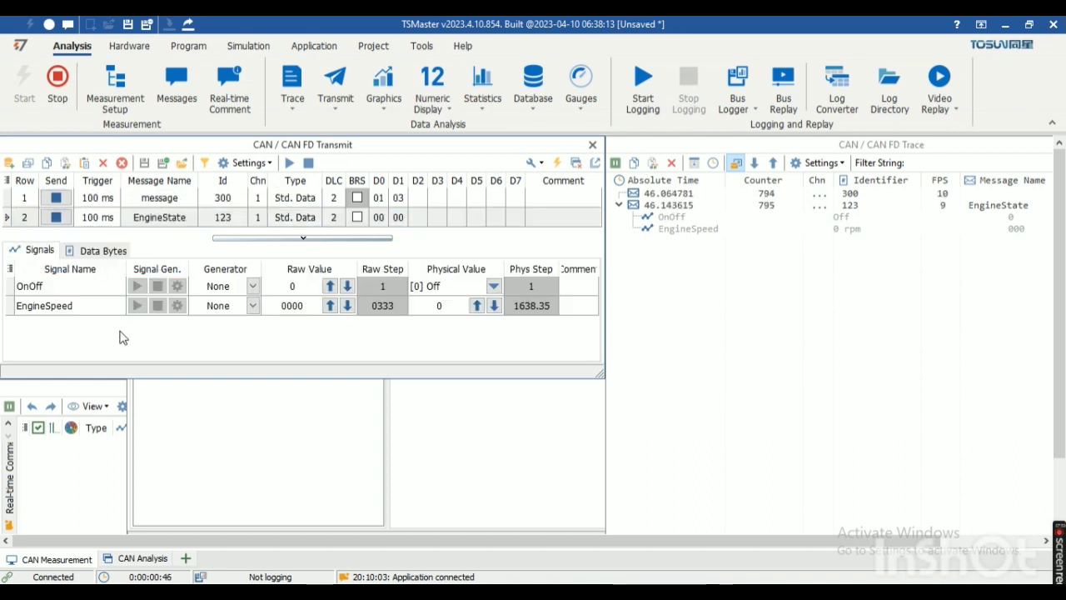
Step: Keep the OnOff signal's generator at None and set its raw value to 1
{"action": "left_click", "coordinate": [251, 287]}
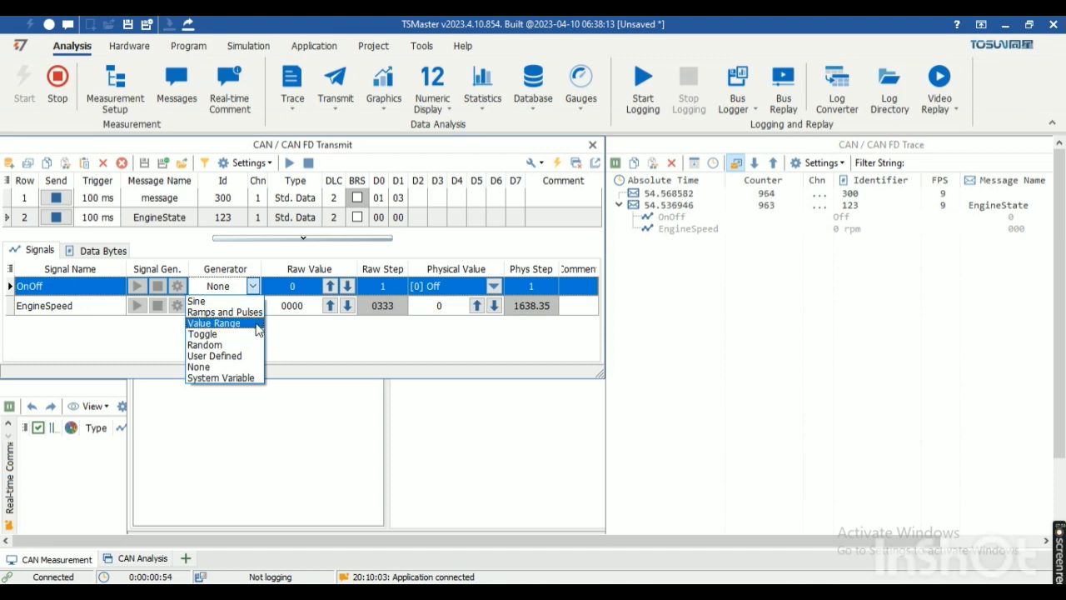
{"action": "left_click", "coordinate": [239, 367]}
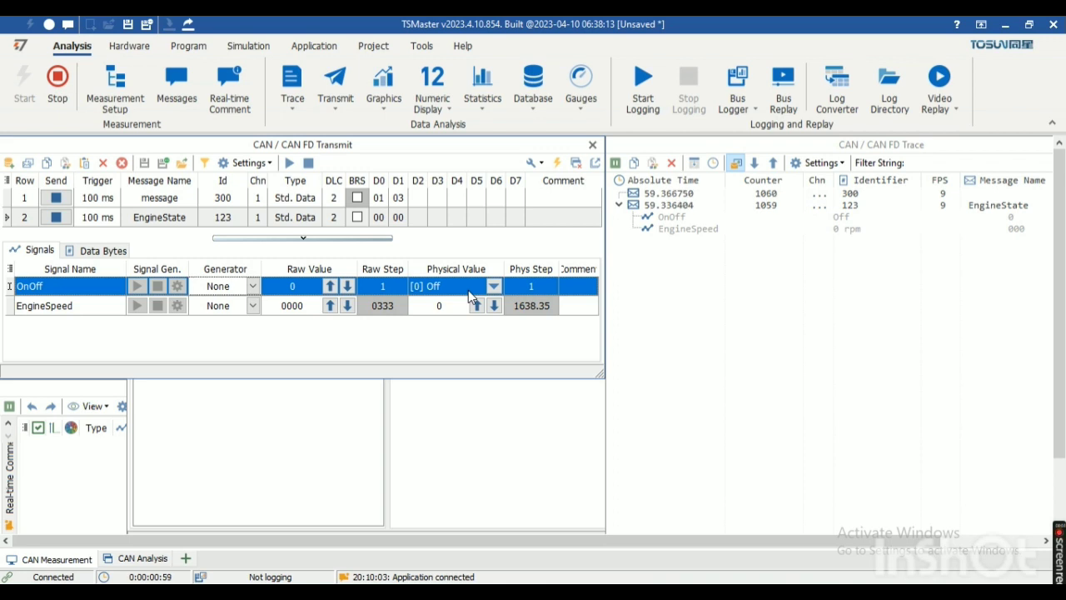
{"action": "left_click", "coordinate": [303, 286]}
{"action": "type", "text": "1"}
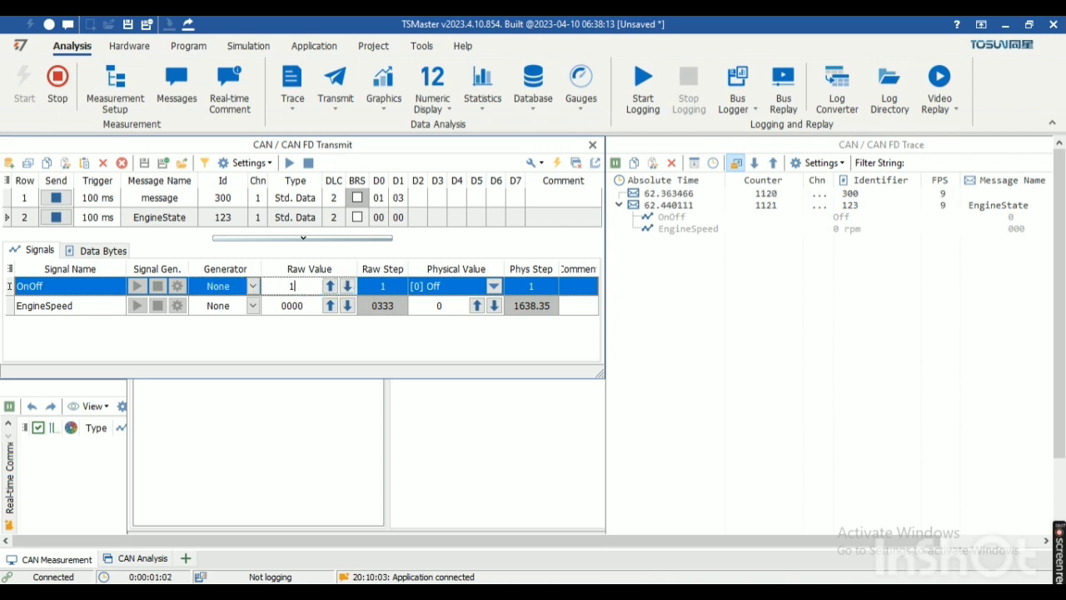
Step: Set the EngineSpeed signal's raw value to 120
{"action": "left_click", "coordinate": [313, 307]}
{"action": "left_click", "coordinate": [312, 306]}
{"action": "key", "text": "BackSpace"}
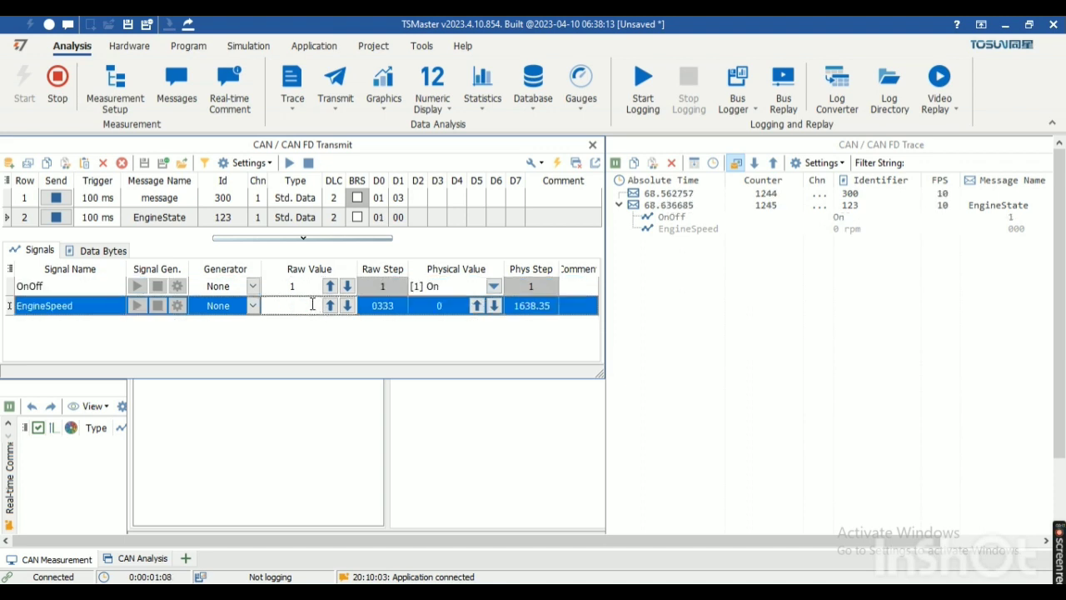
{"action": "type", "text": "120"}
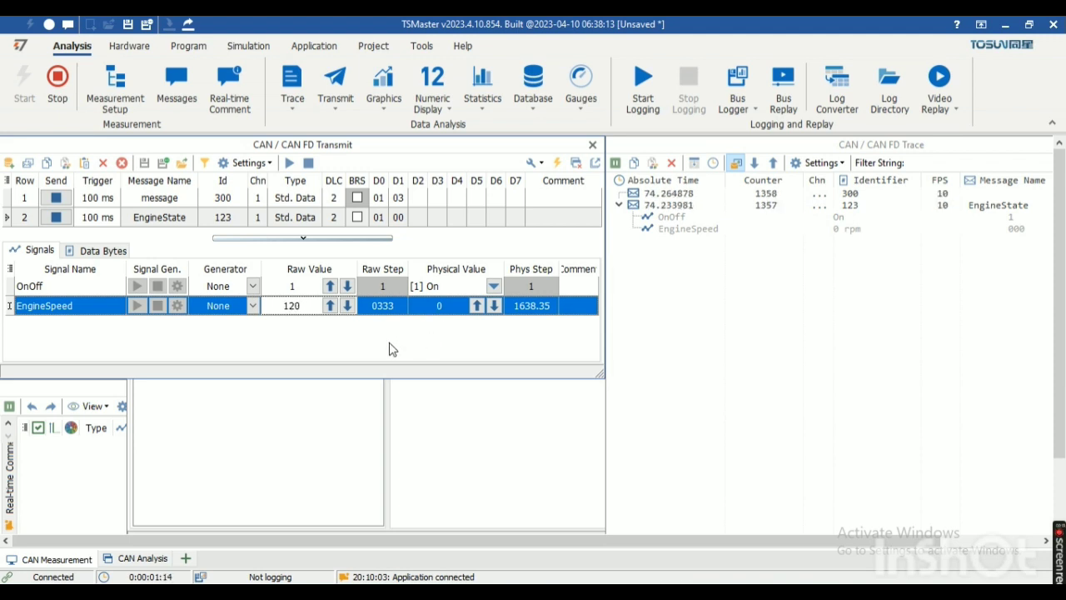
{"action": "key", "text": "Return"}
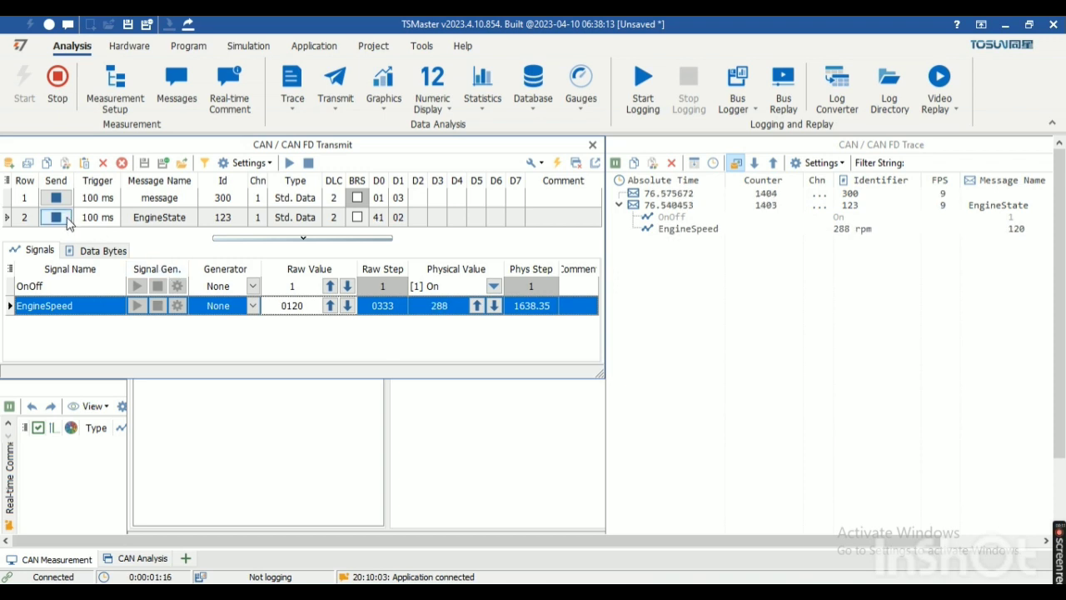
Step: Stop sending the EngineState message and restart its periodic transmission
{"action": "left_click", "coordinate": [57, 218]}
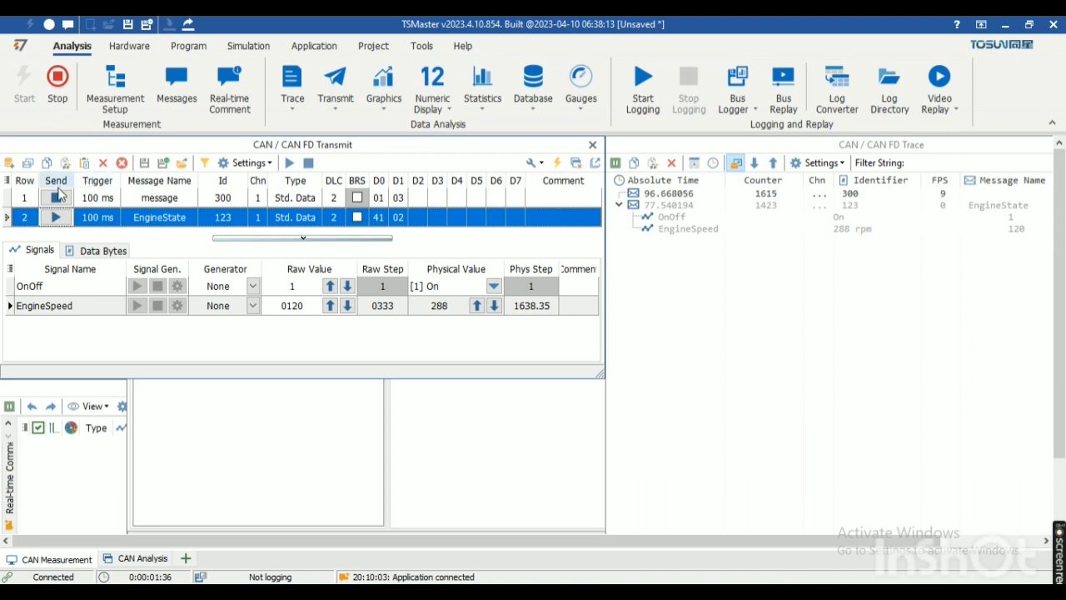
{"action": "left_click", "coordinate": [55, 217]}
{"action": "left_click", "coordinate": [55, 215]}
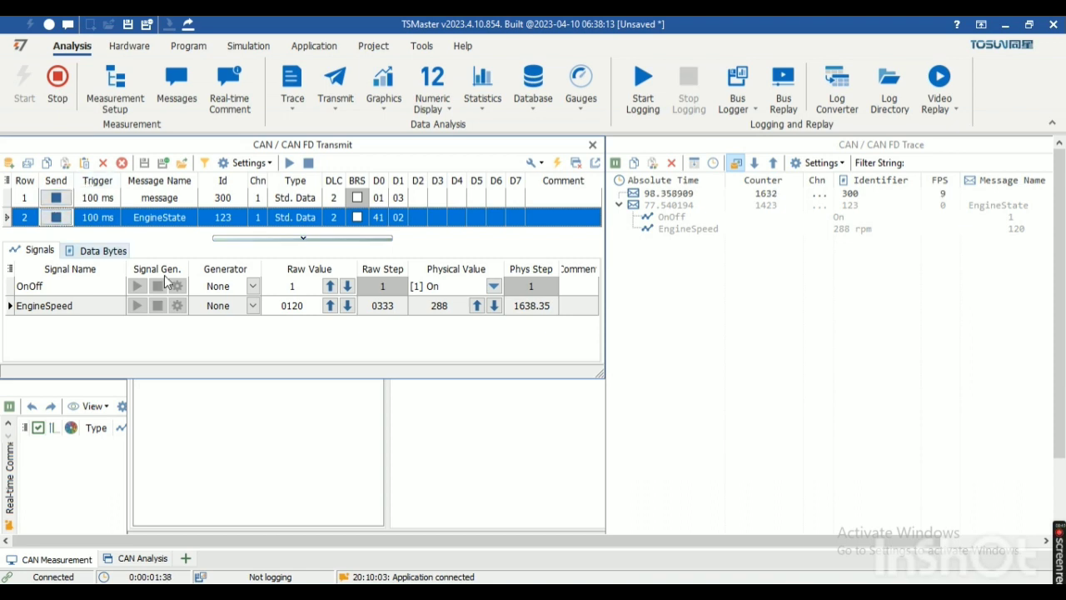
Step: Add the traced EngineSpeed signal to the Graphics window and activate its curve with its own Y axis
{"action": "left_click", "coordinate": [81, 440]}
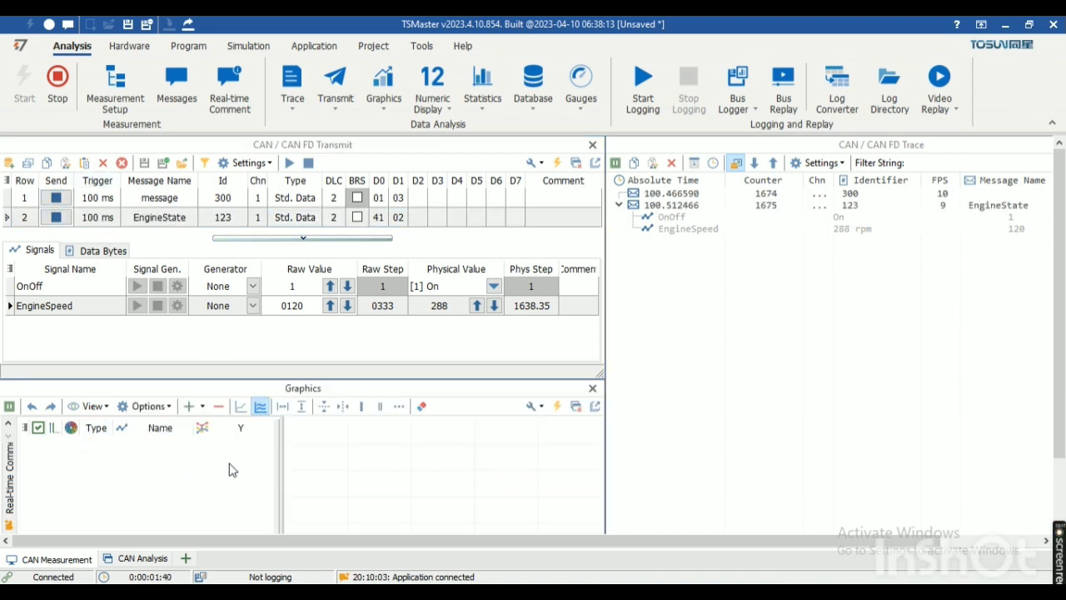
{"action": "left_click", "coordinate": [702, 229]}
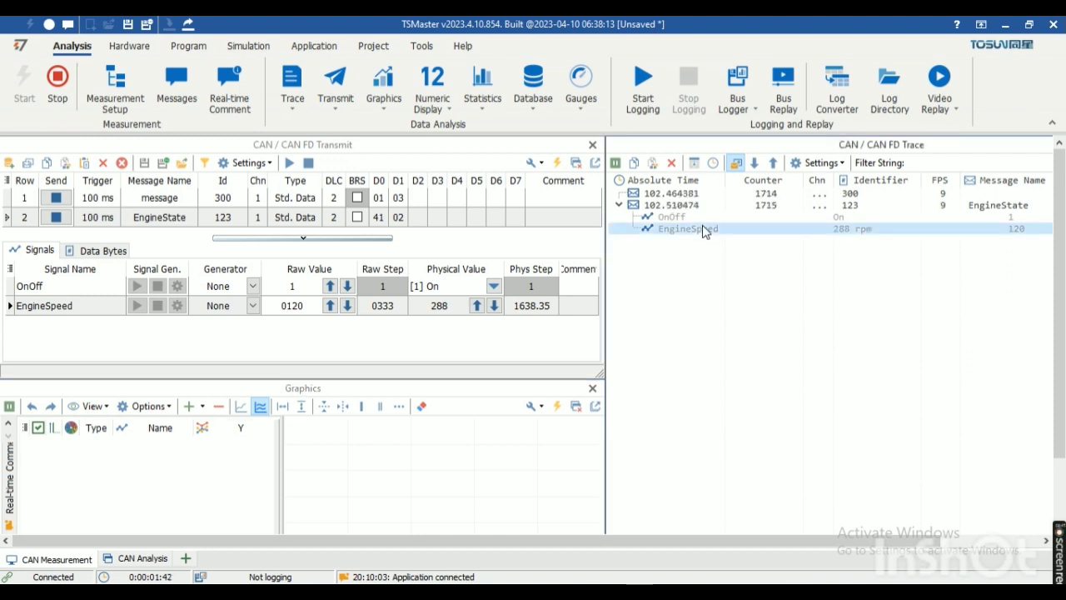
{"action": "right_click", "coordinate": [702, 230]}
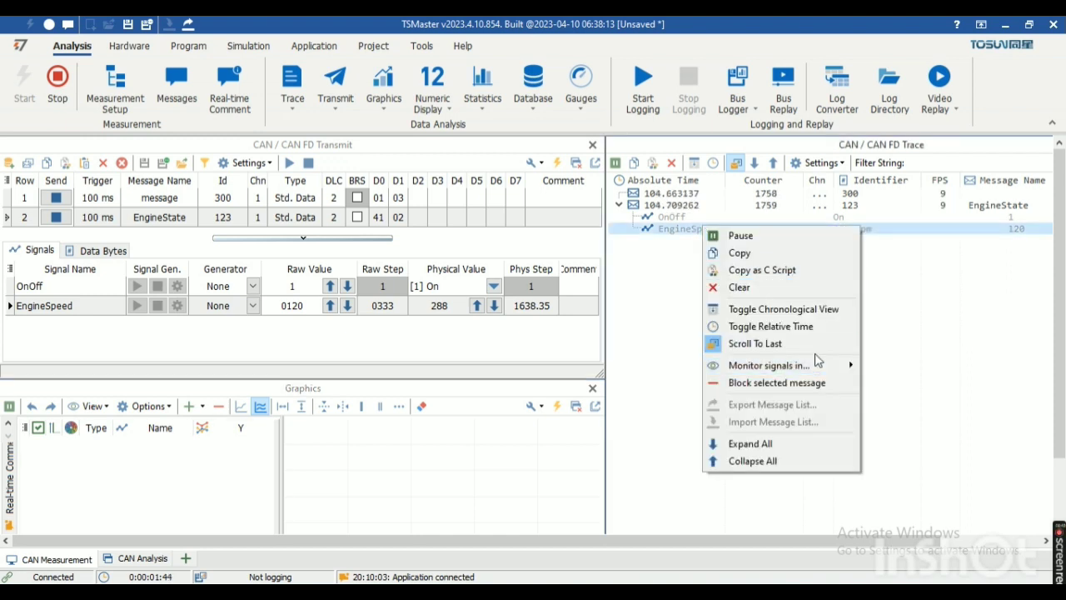
{"action": "mouse_move", "coordinate": [838, 365]}
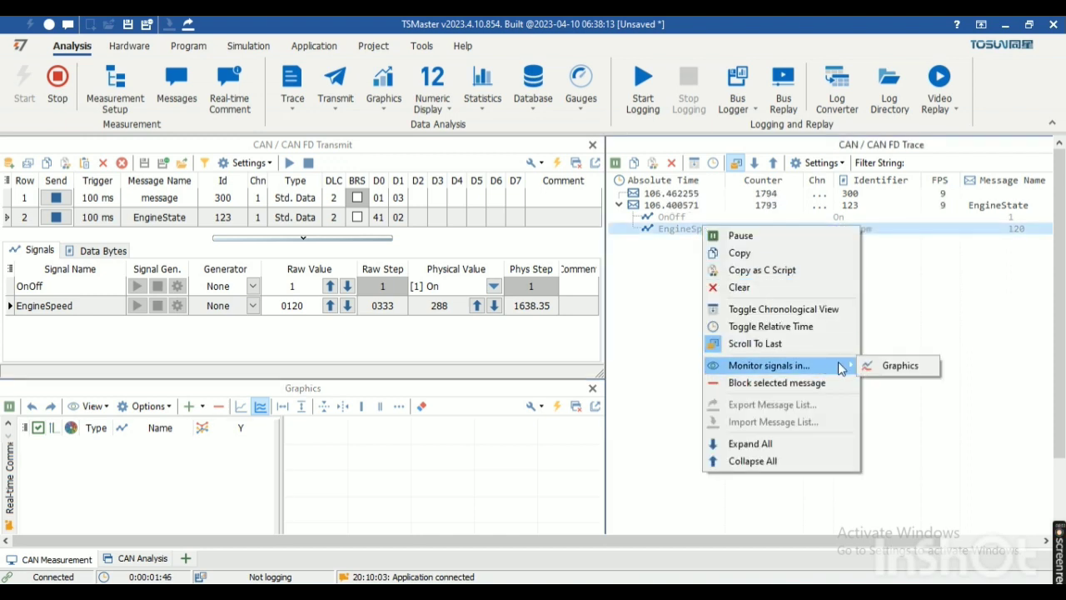
{"action": "left_click", "coordinate": [906, 367]}
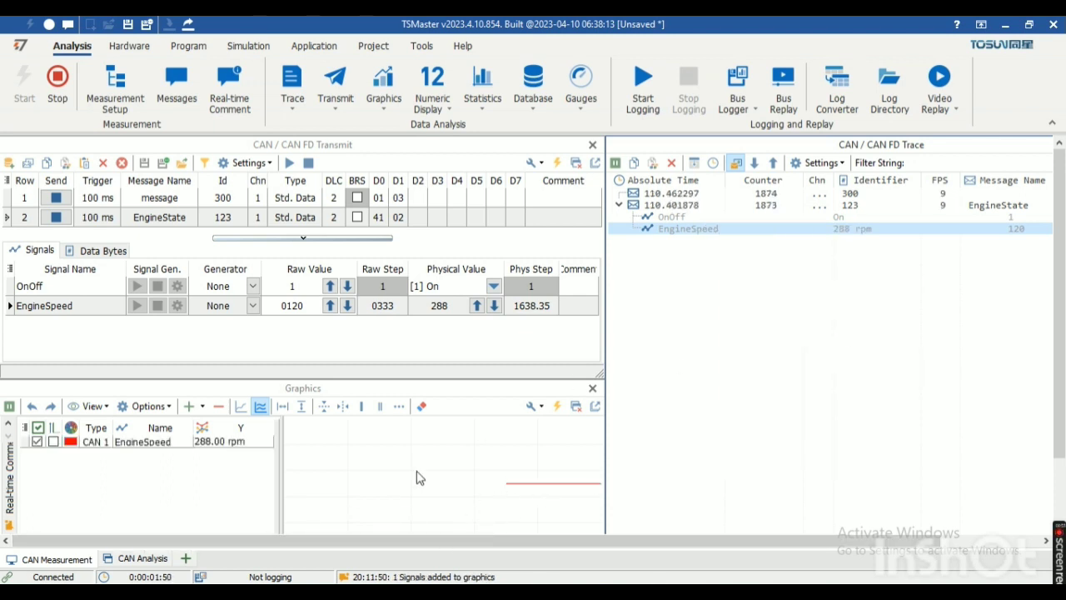
{"action": "left_click", "coordinate": [54, 441]}
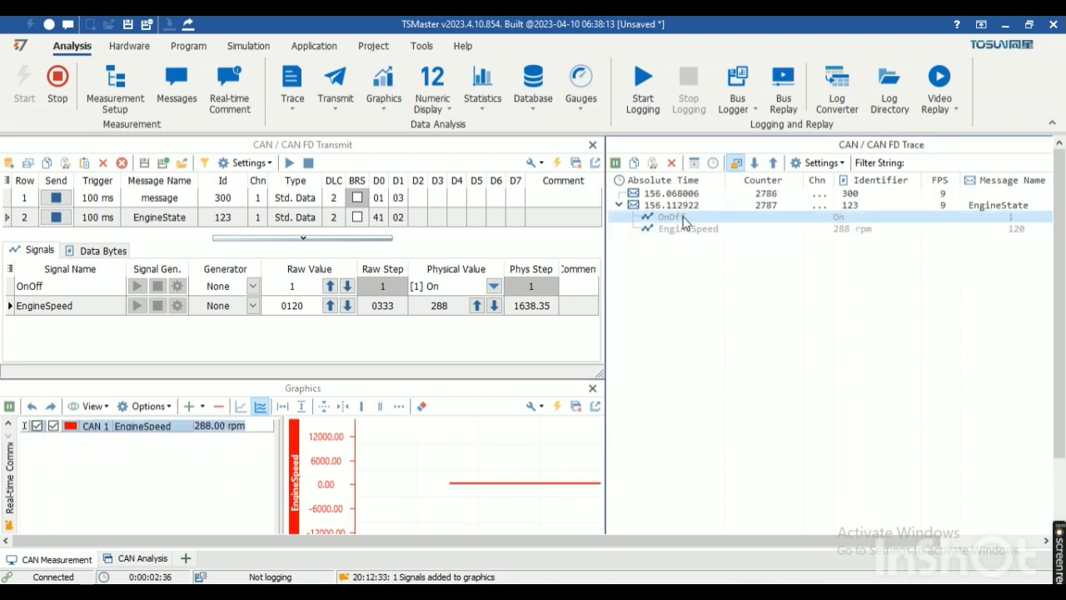
Step: Add the traced OnOff signal to the Graphics window for monitoring
{"action": "right_click", "coordinate": [684, 218]}
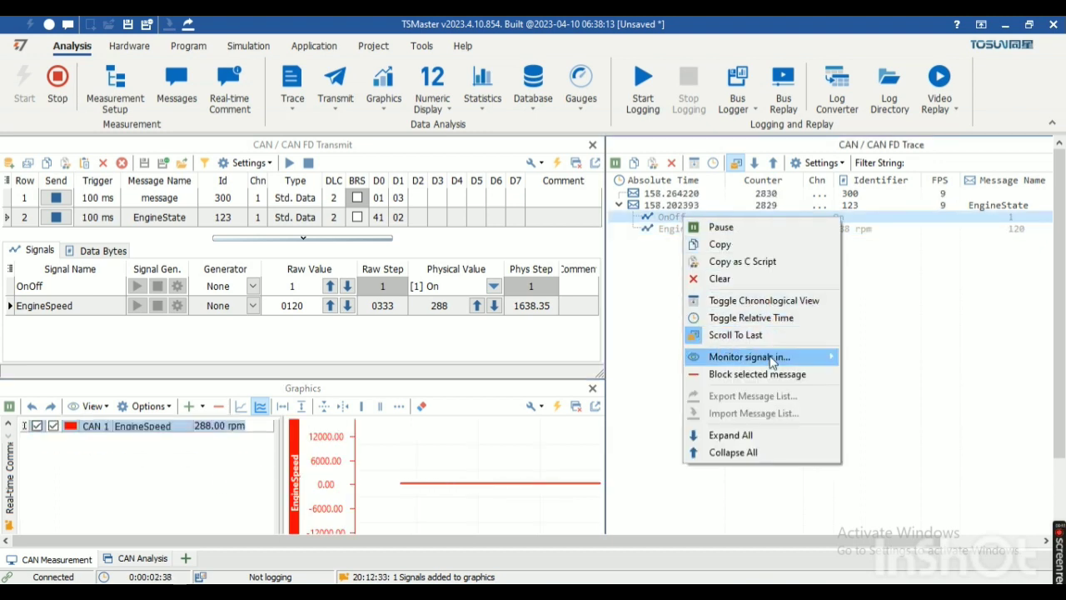
{"action": "mouse_move", "coordinate": [770, 358]}
{"action": "left_click", "coordinate": [869, 357]}
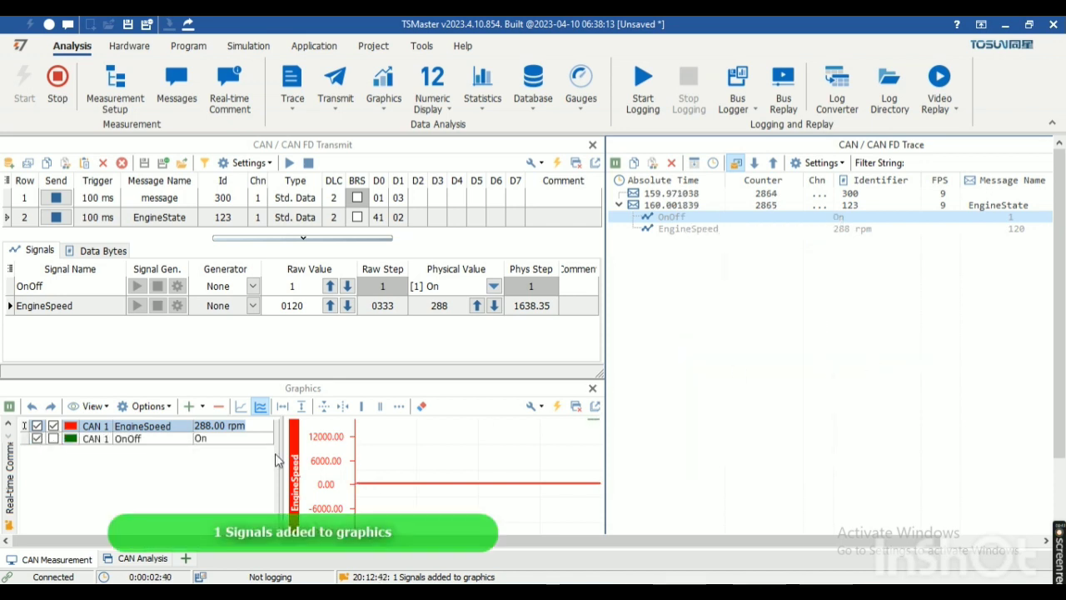
Step: Switch the displayed Y axis in Graphics from EngineSpeed to OnOff and fit the plot horizontally
{"action": "left_click", "coordinate": [53, 427]}
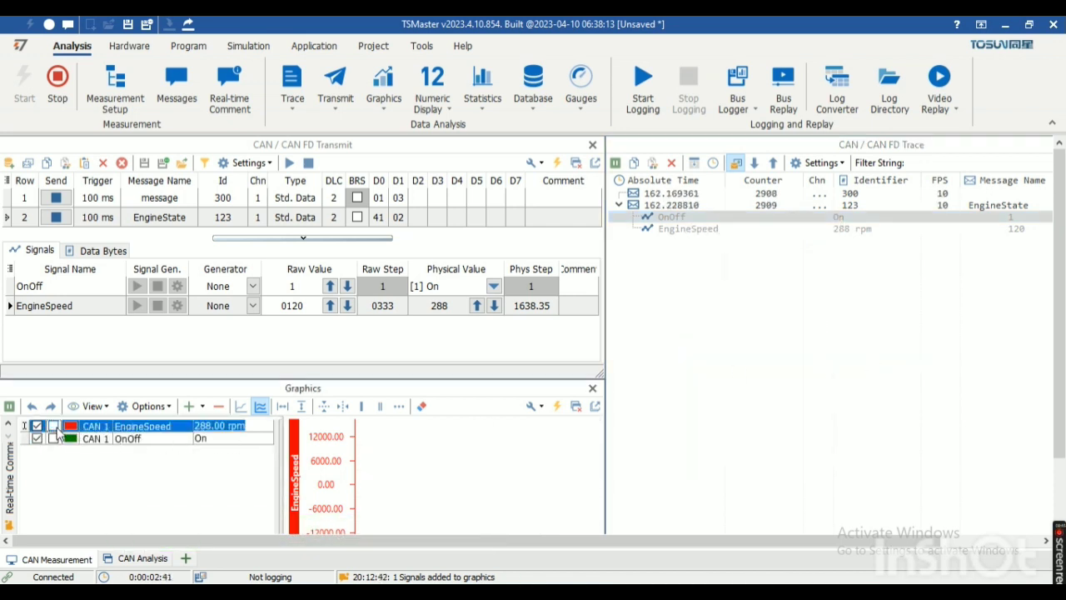
{"action": "left_click", "coordinate": [53, 439]}
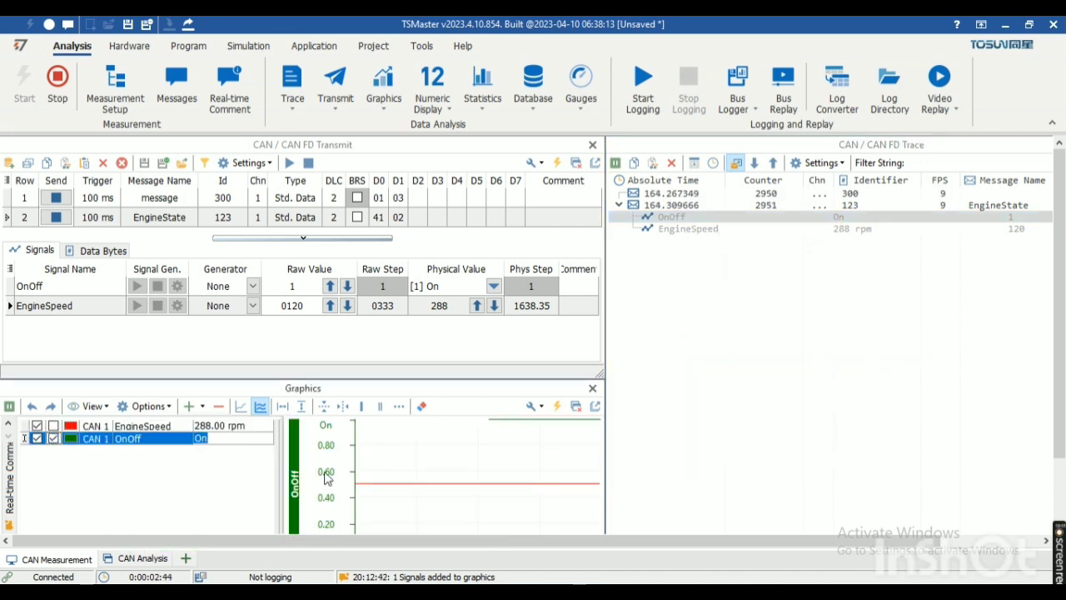
{"action": "left_click", "coordinate": [282, 407]}
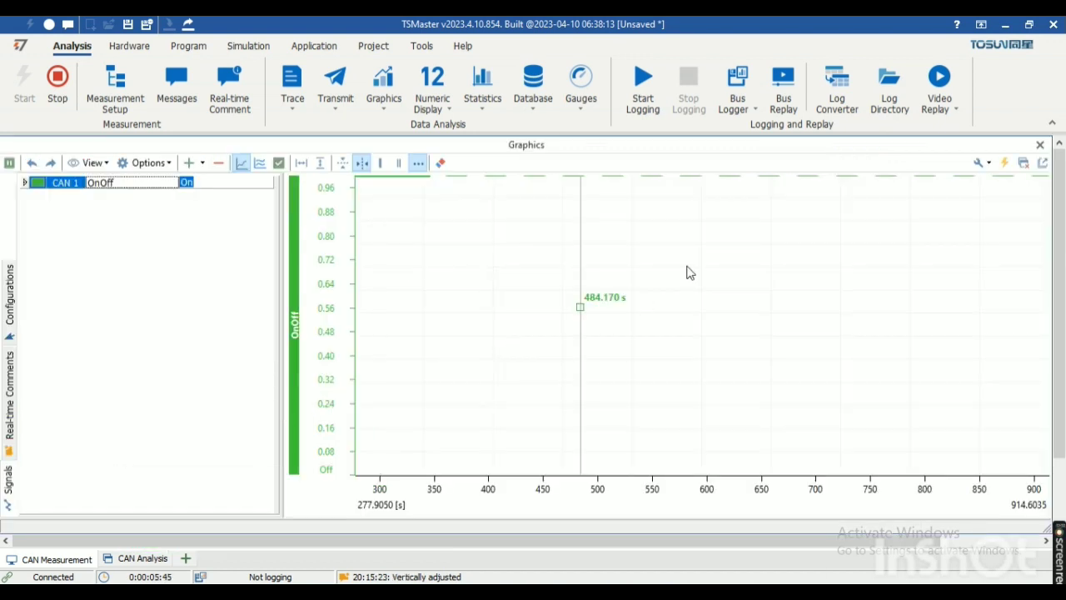
Step: Restore the maximized Graphics window, then stop and restart the periodic EngineState transmission, pausing and resuming the plot in between
{"action": "double_click", "coordinate": [476, 149]}
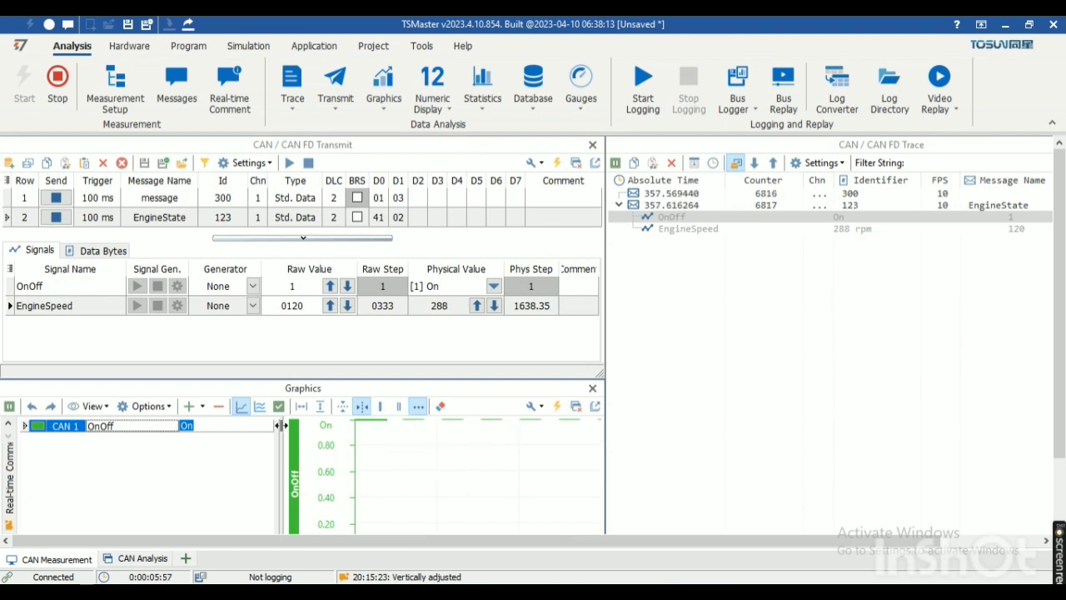
{"action": "left_click", "coordinate": [53, 217]}
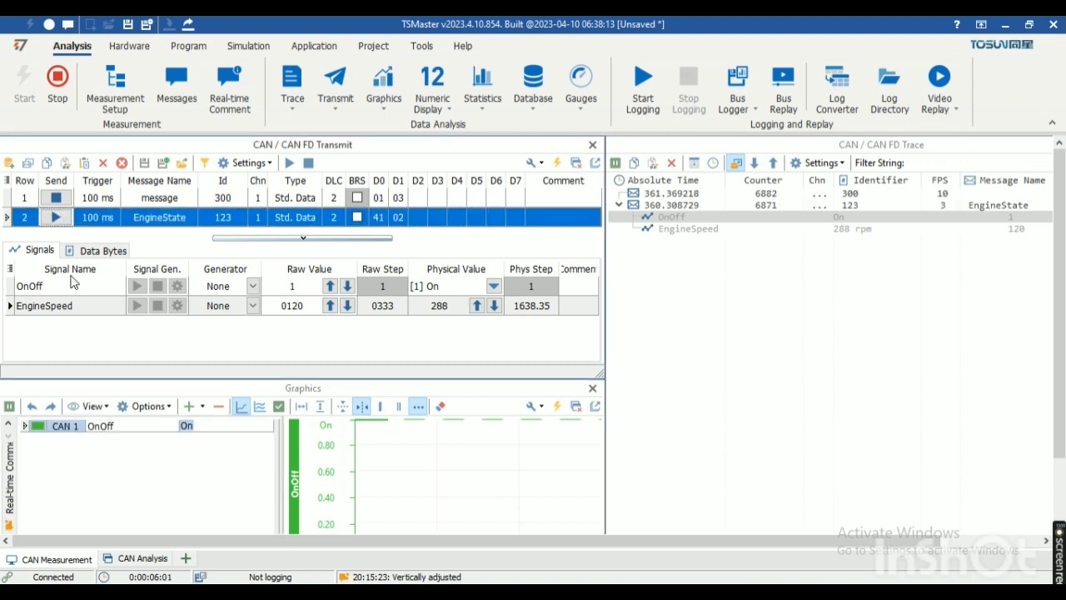
{"action": "left_click", "coordinate": [9, 406]}
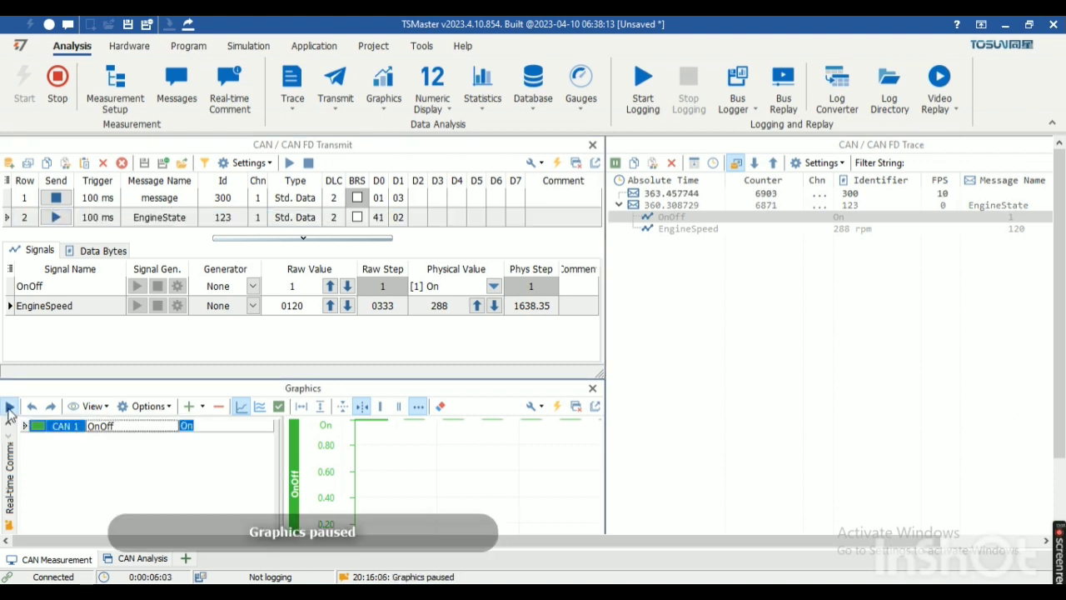
{"action": "left_click", "coordinate": [9, 406]}
{"action": "left_click", "coordinate": [56, 217]}
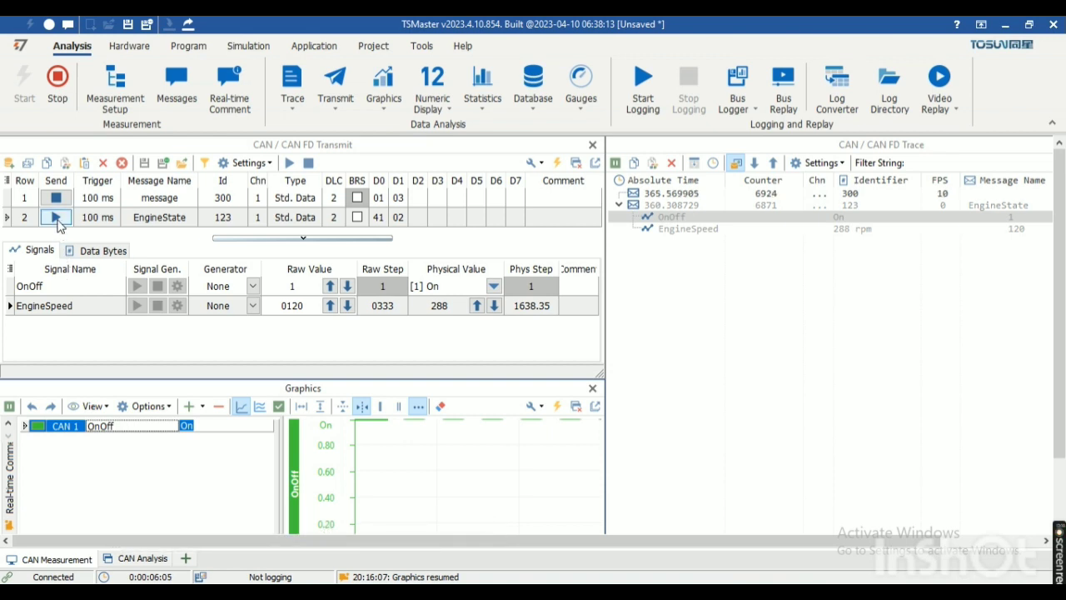
Step: Set the OnOff signal's raw value to 0 in the EngineState message
{"action": "left_click", "coordinate": [307, 288]}
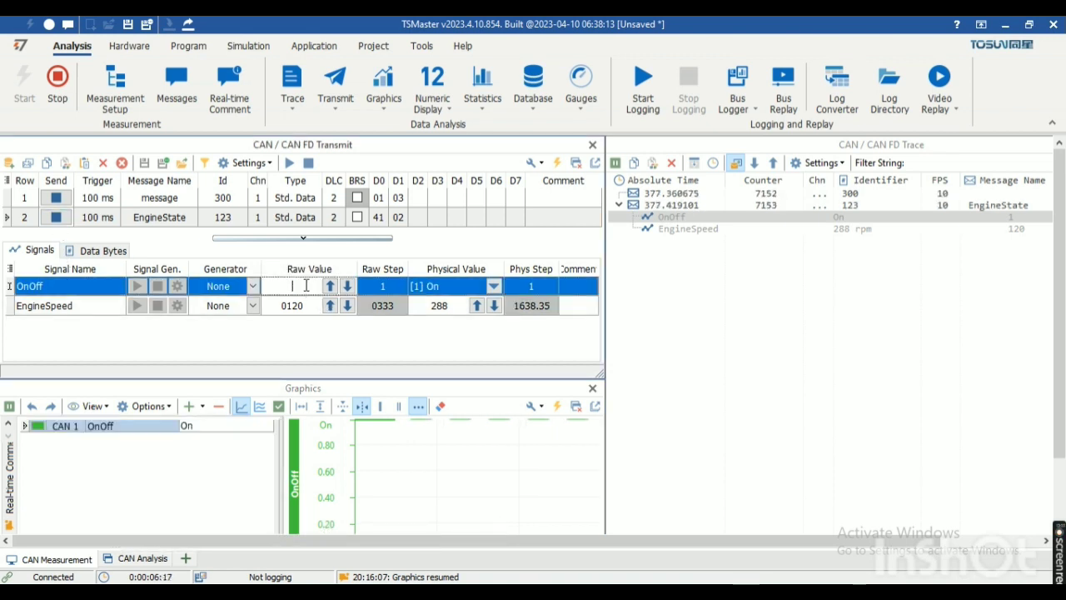
{"action": "type", "text": "0"}
{"action": "key", "text": "Return"}
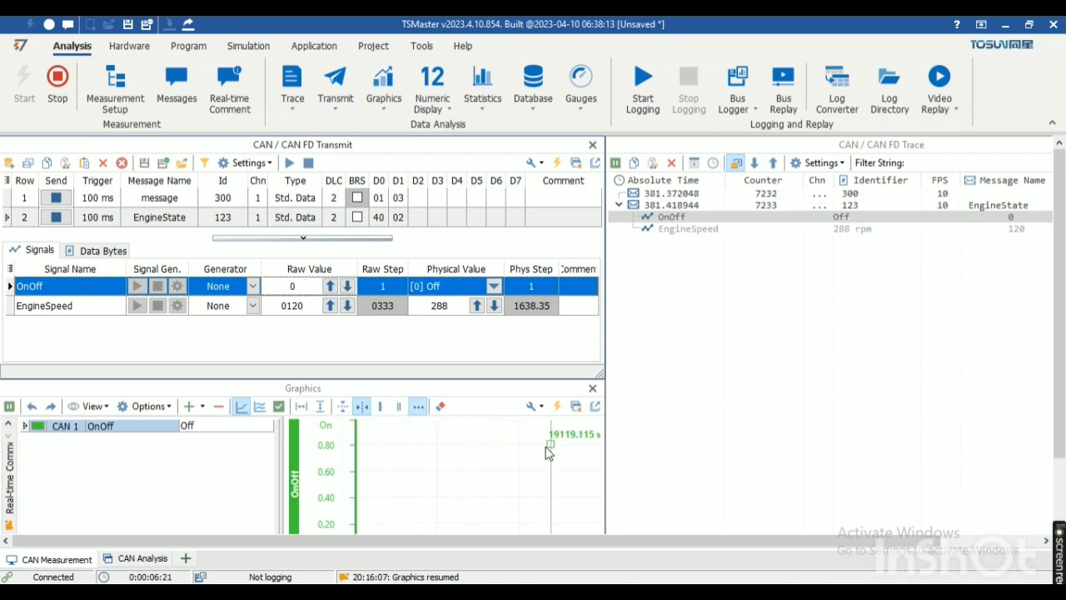
Step: Maximize the Graphics window and pause the plot to examine the OnOff curve near the start of the time axis
{"action": "double_click", "coordinate": [328, 389]}
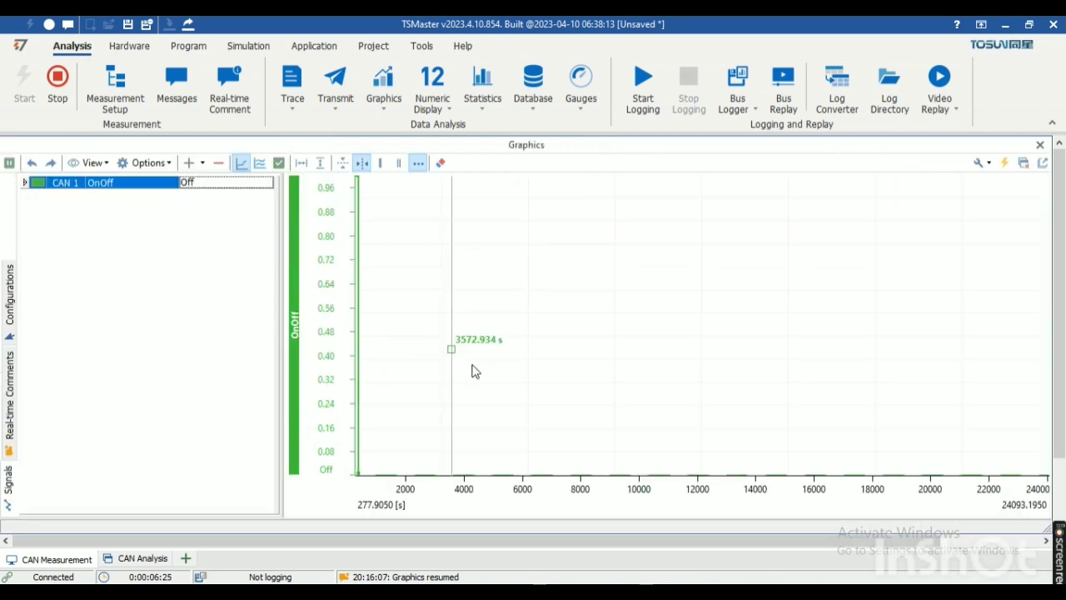
{"action": "left_click", "coordinate": [380, 470]}
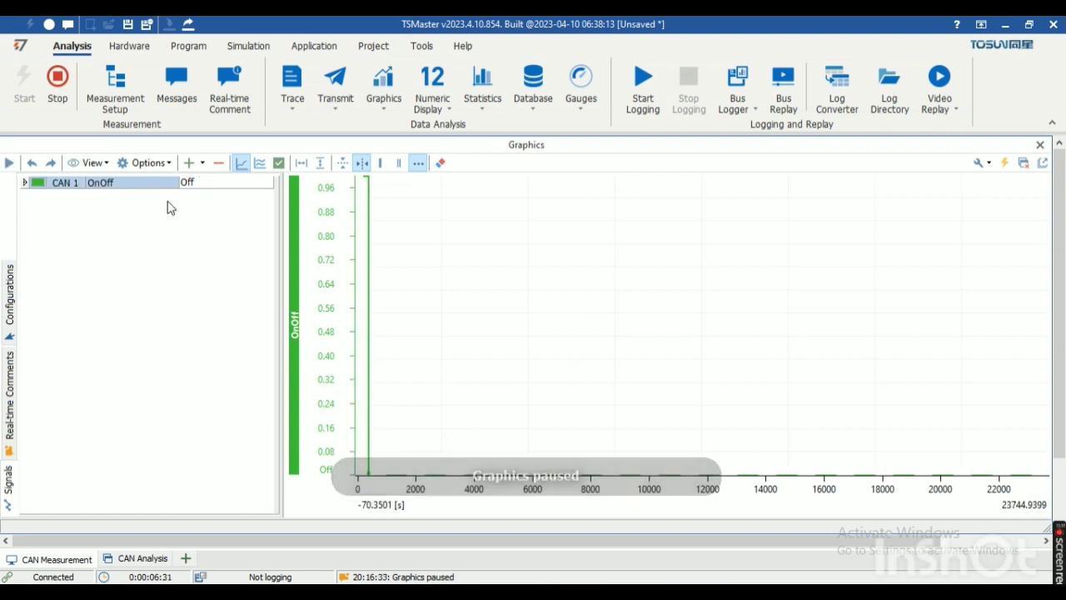